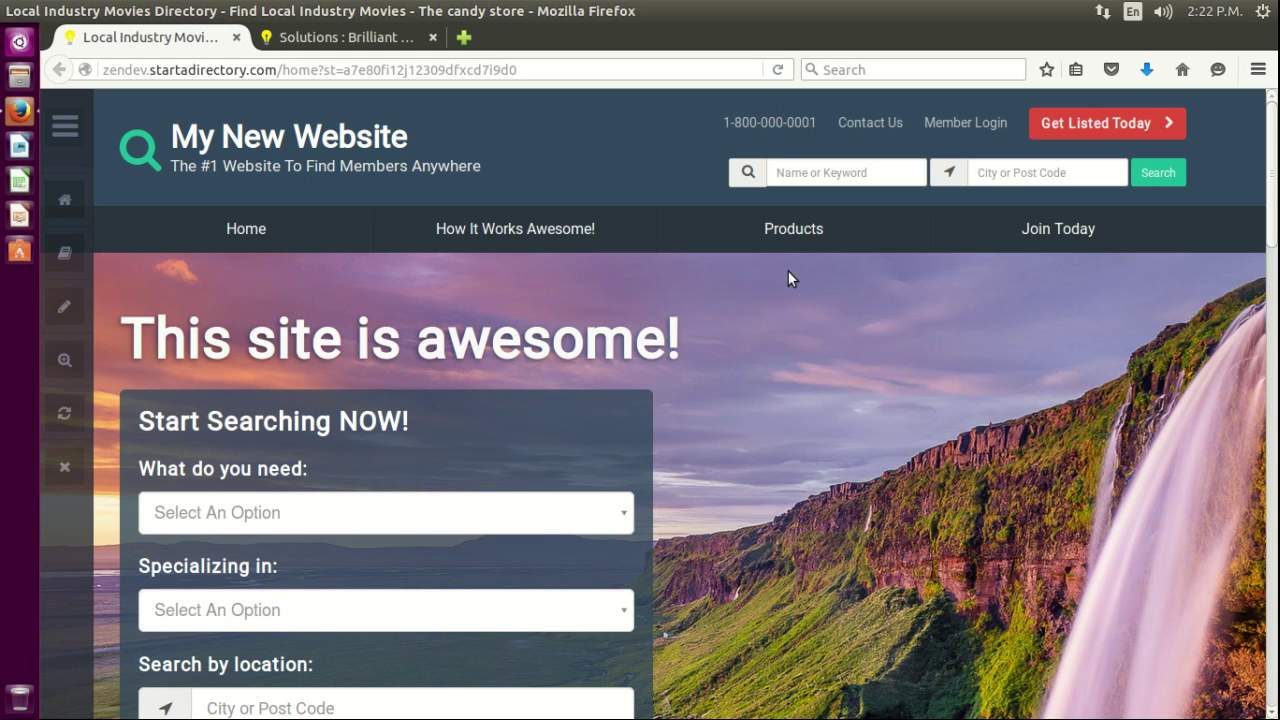
Run a member search with the keyword and location fields left blank and look through the listed members
click(838, 175)
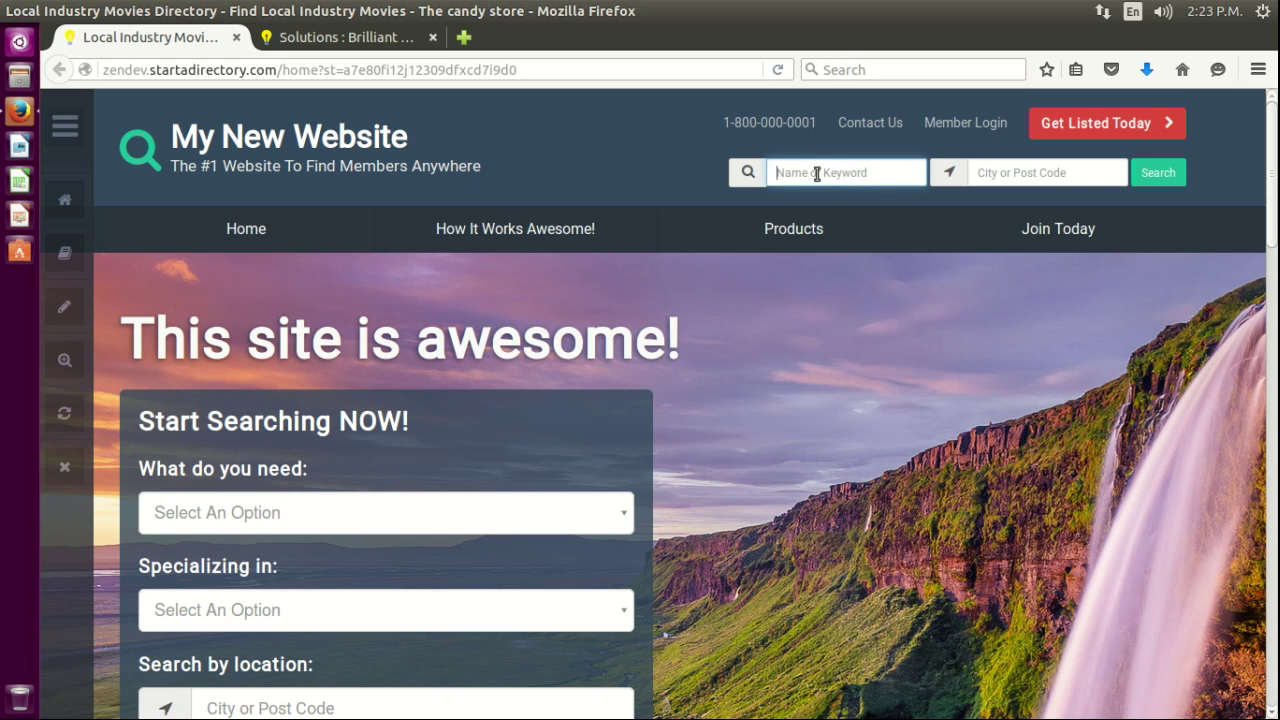
click(1020, 174)
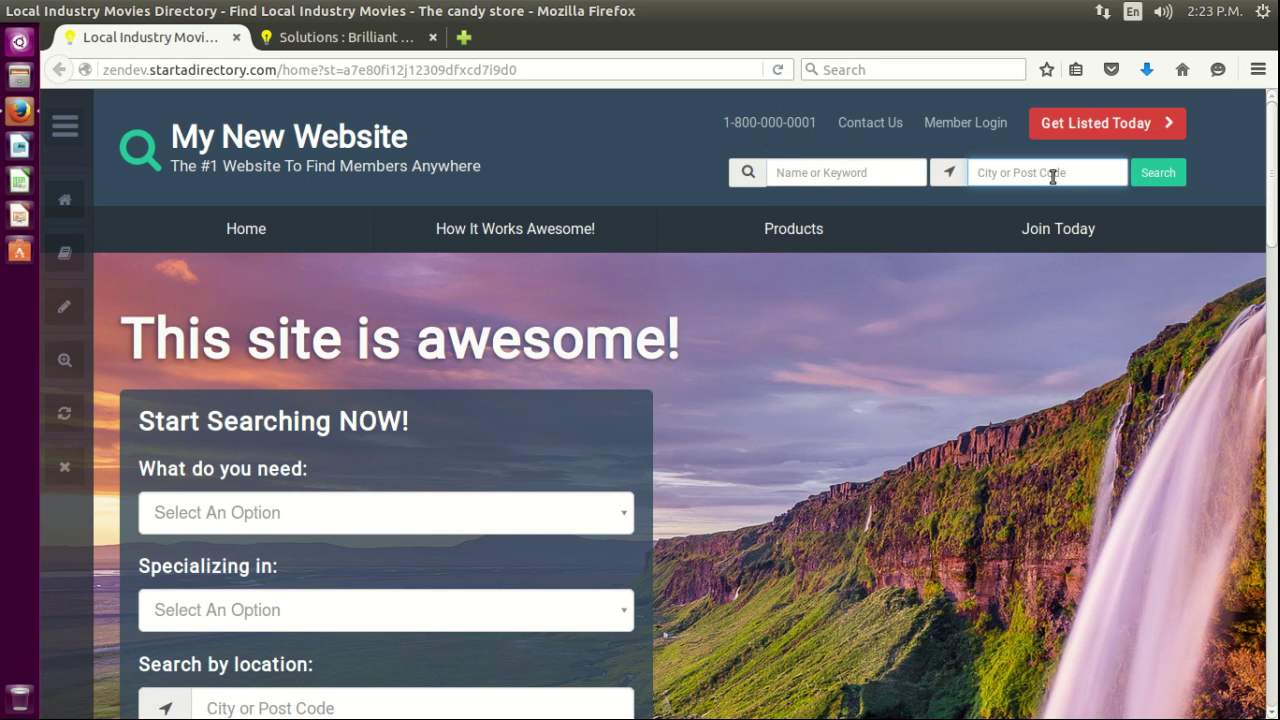
click(1157, 173)
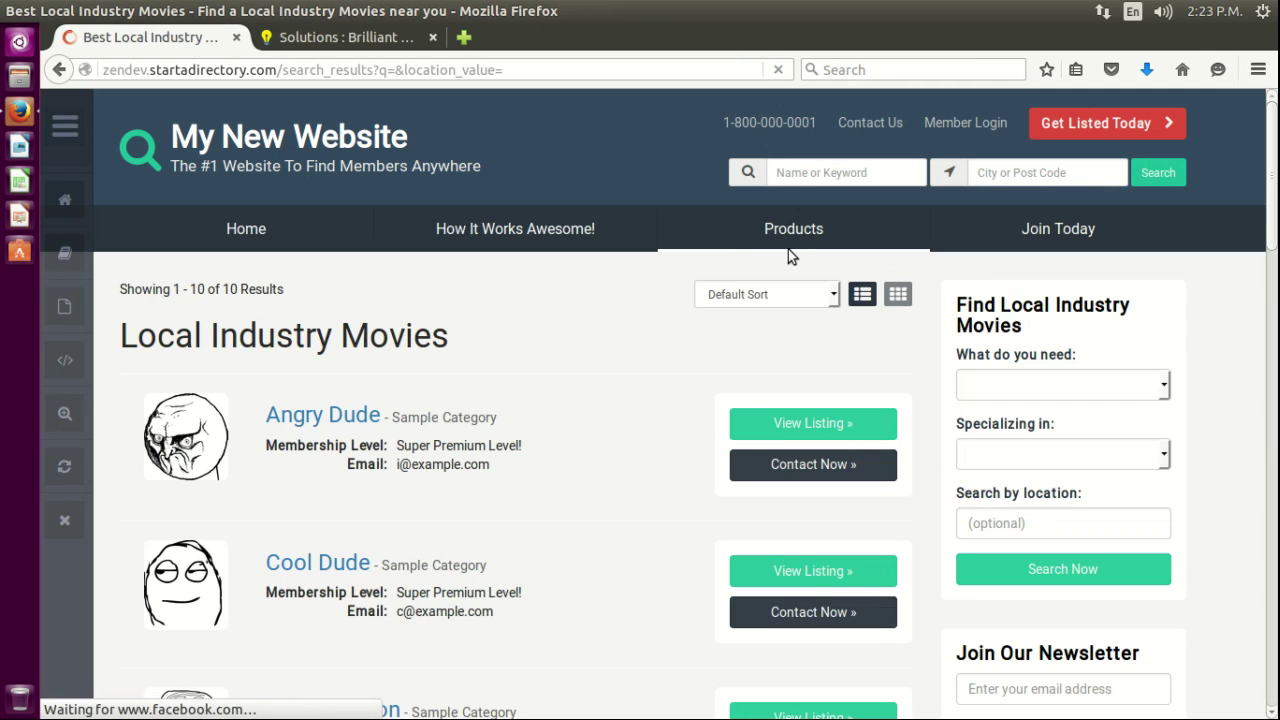
scroll(590, 438, down, 5)
scroll(643, 420, down, 3)
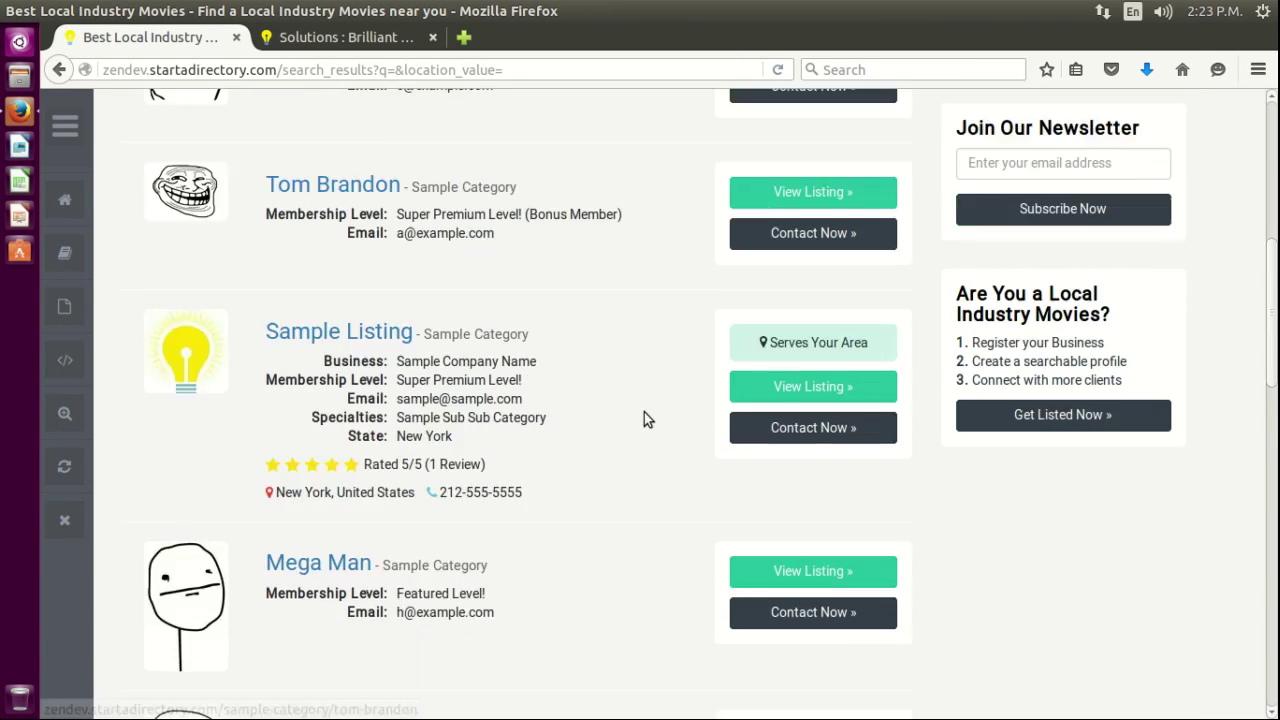
scroll(623, 452, up, 7)
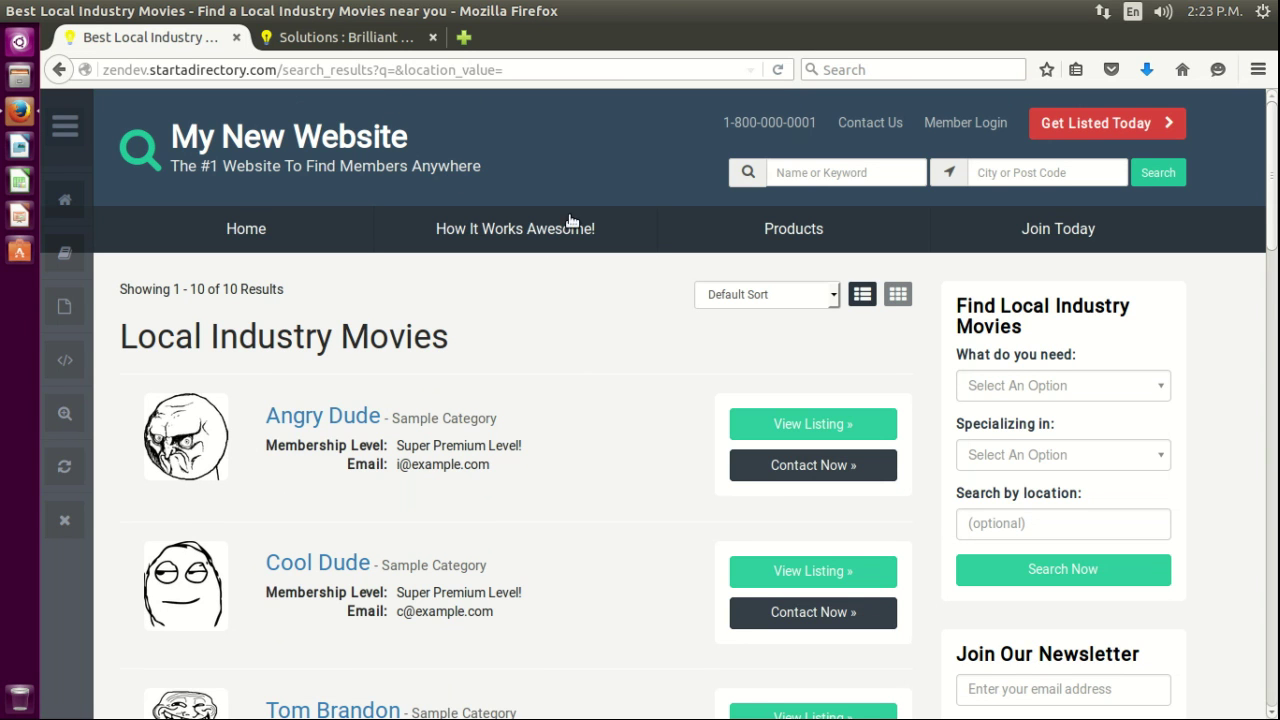
Switch to the Brilliant Developers support site and look over the Developers Corner and BD Challenges categories in its knowledge base
click(345, 37)
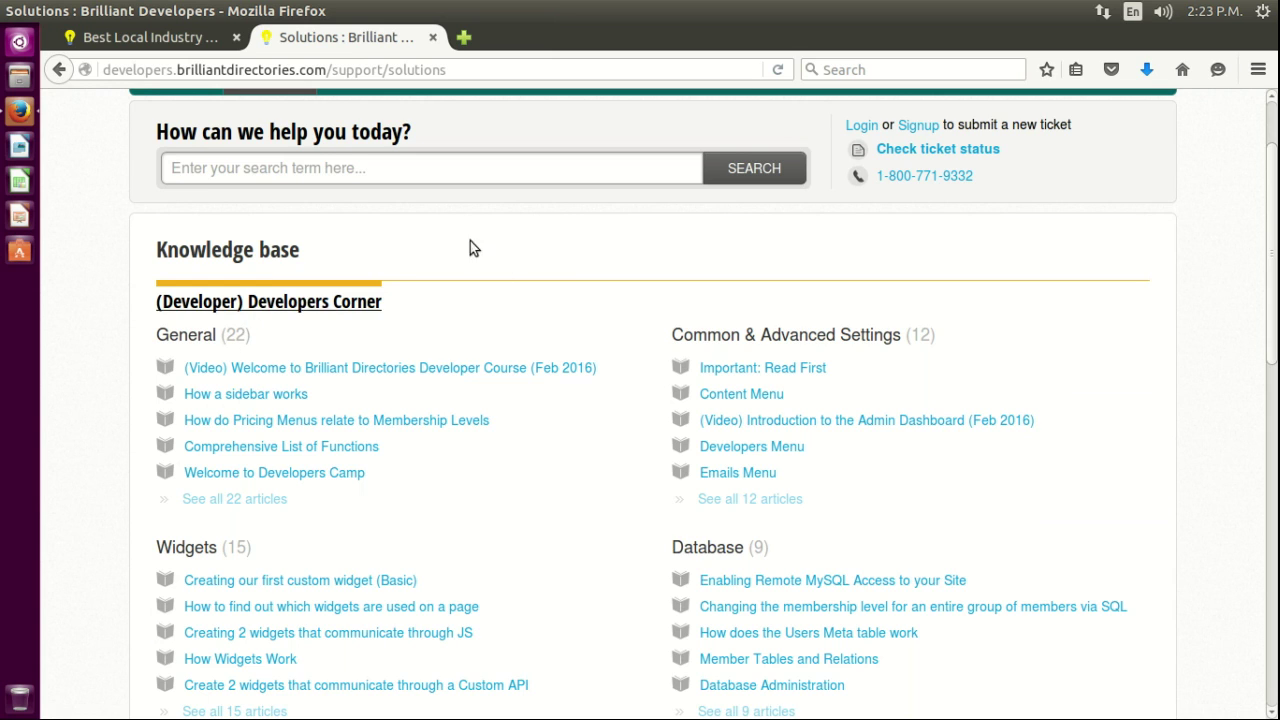
scroll(584, 290, up, 2)
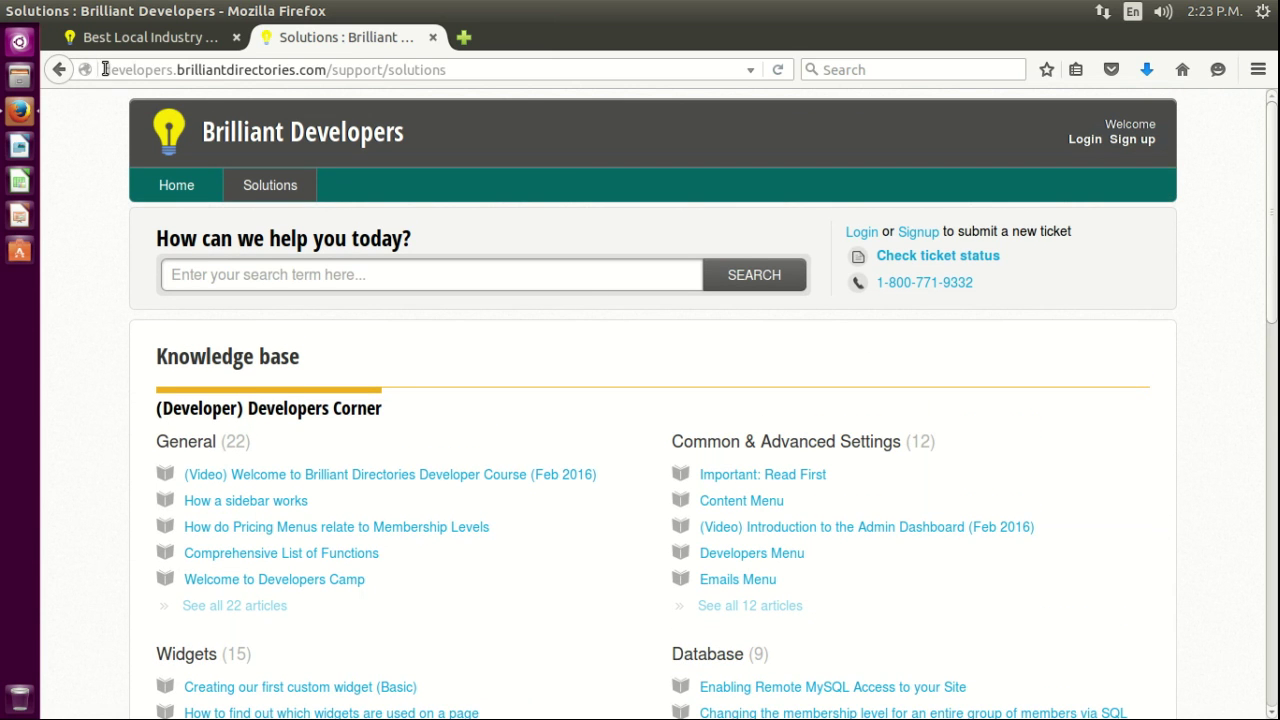
drag(102, 70, 328, 70)
click(477, 72)
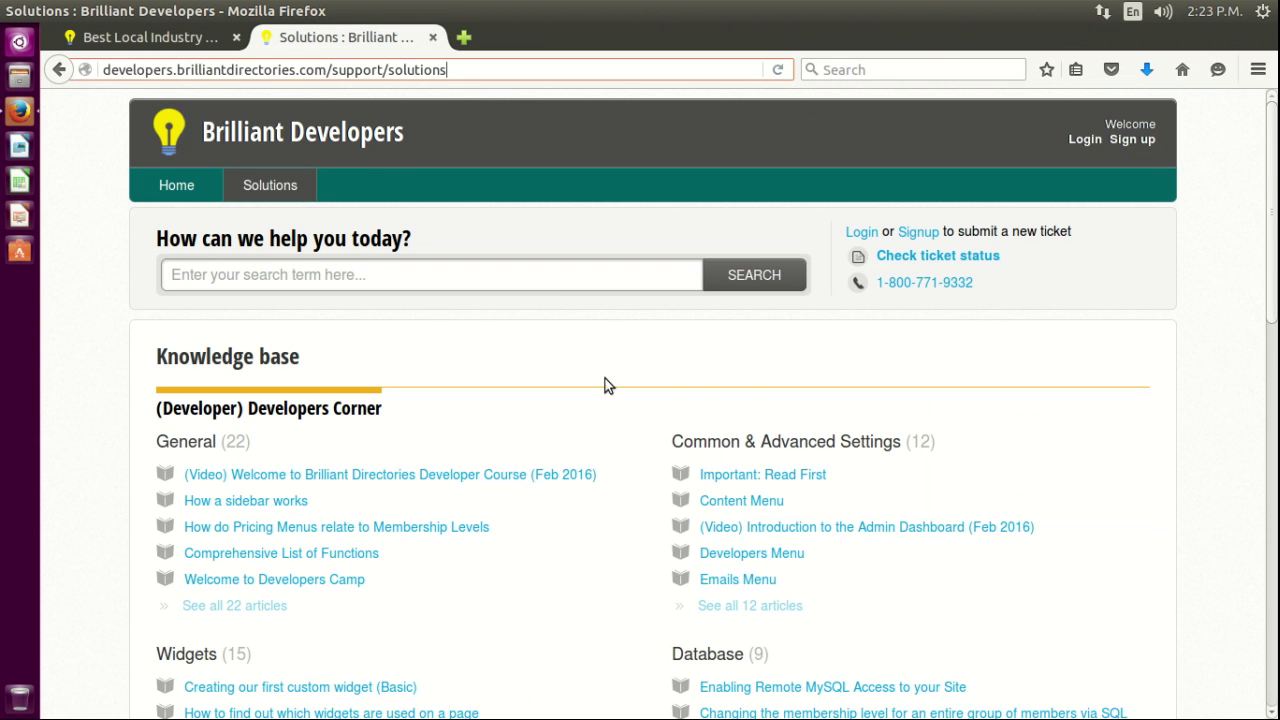
scroll(605, 385, down, 5)
scroll(605, 385, up, 1)
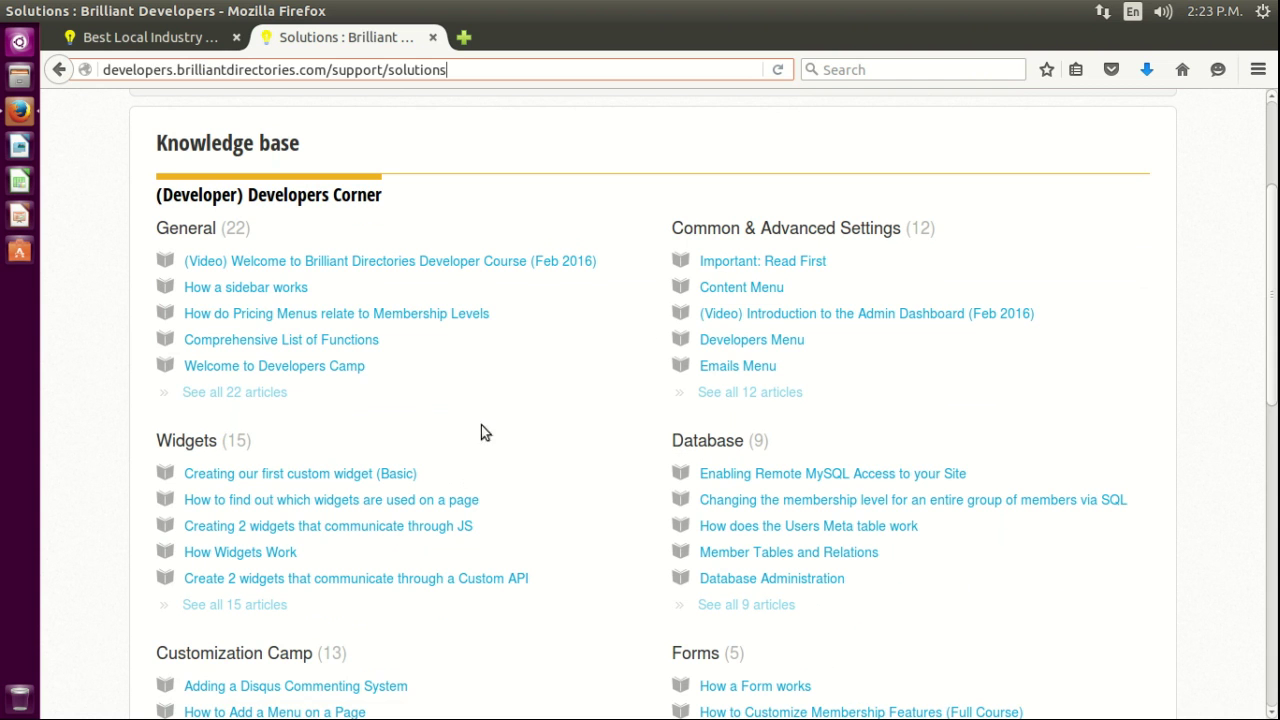
scroll(609, 333, down, 3)
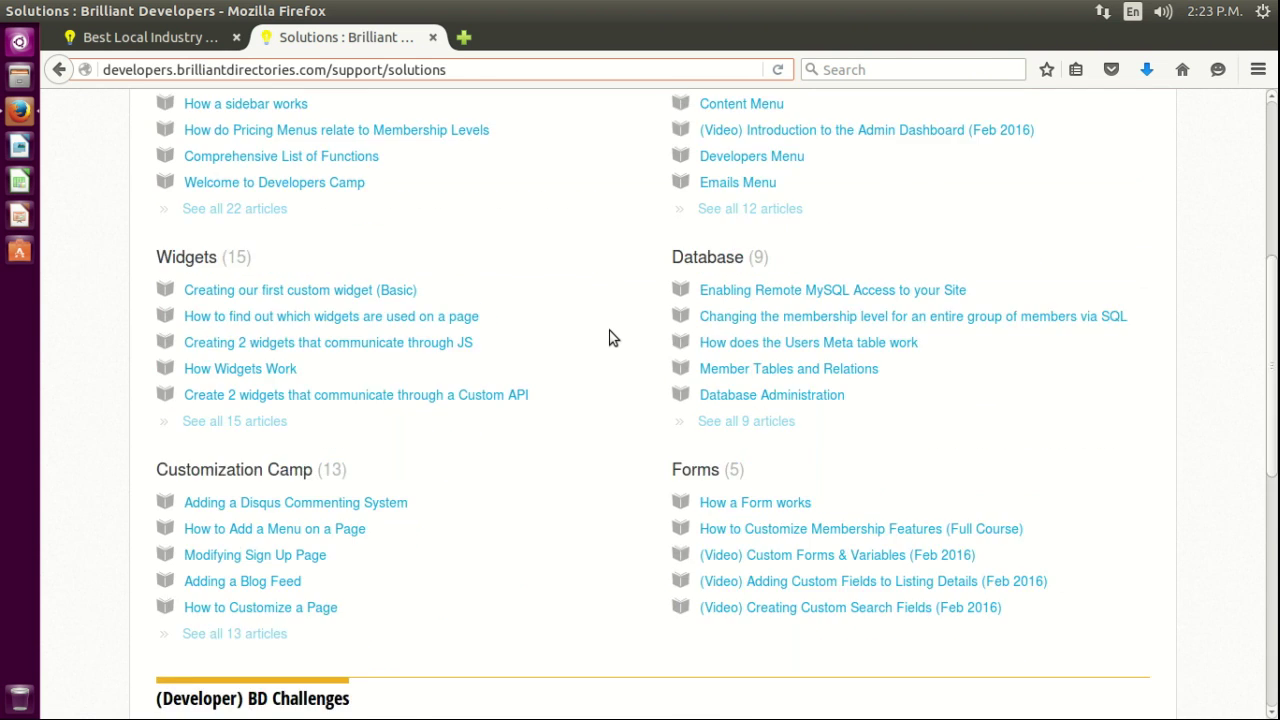
scroll(613, 338, down, 6)
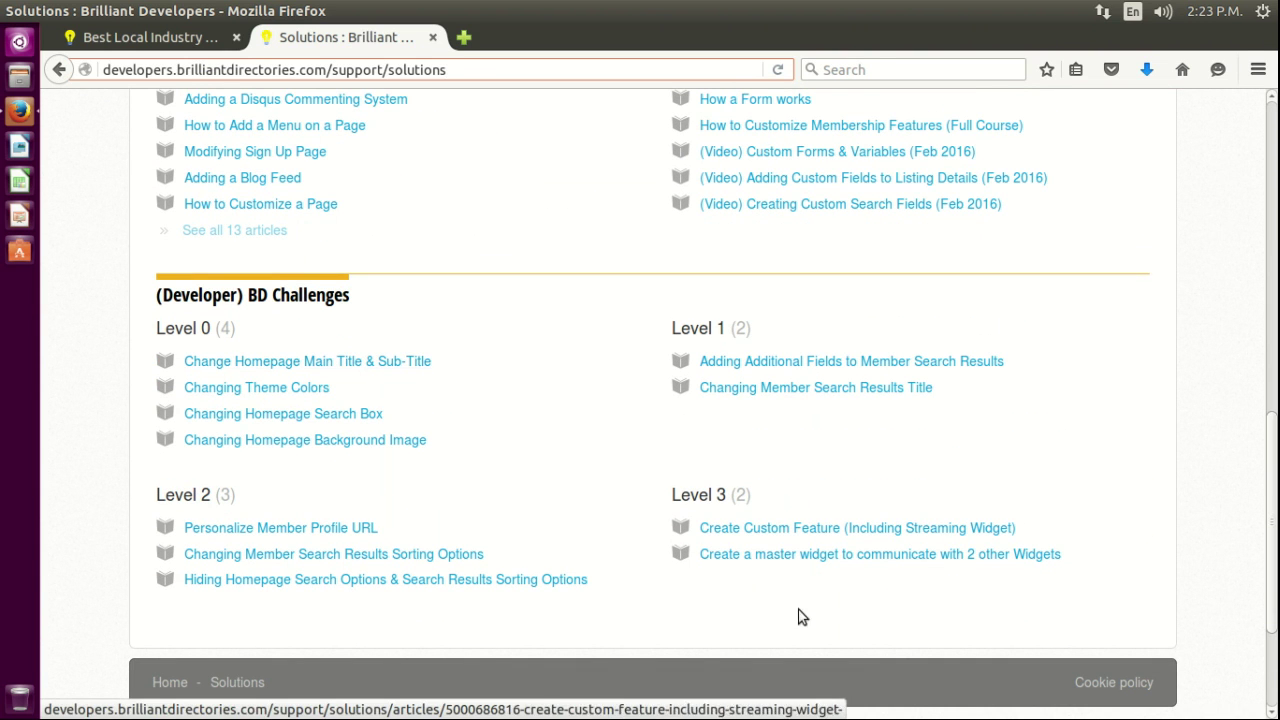
scroll(616, 399, up, 5)
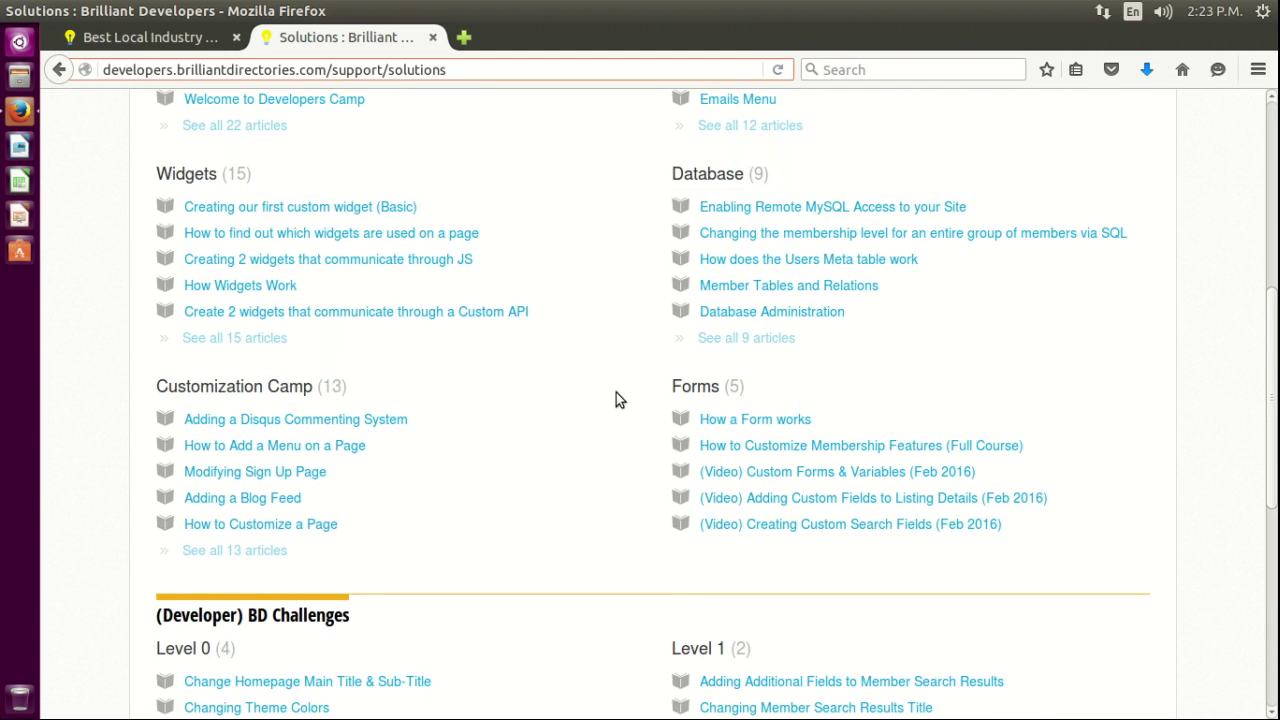
scroll(616, 399, up, 3)
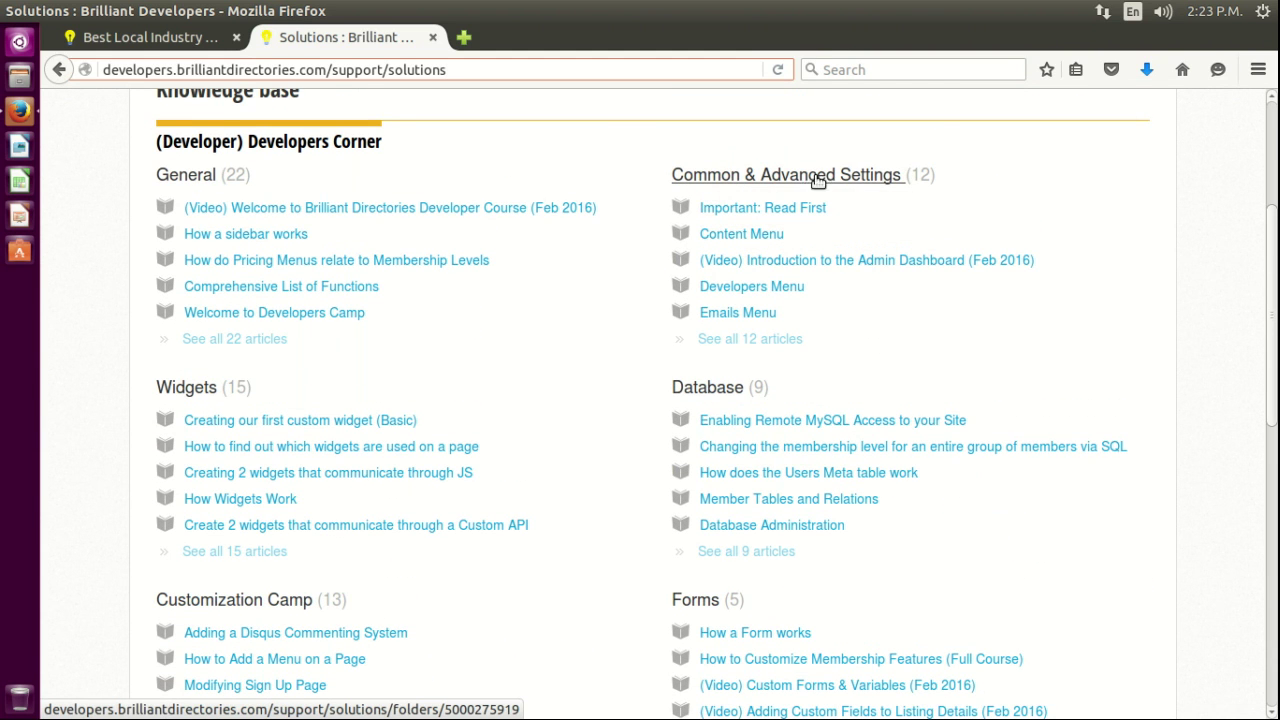
Open the Google Location Administrative Levels article from page 2 of the Common & Advanced Settings articles
click(748, 339)
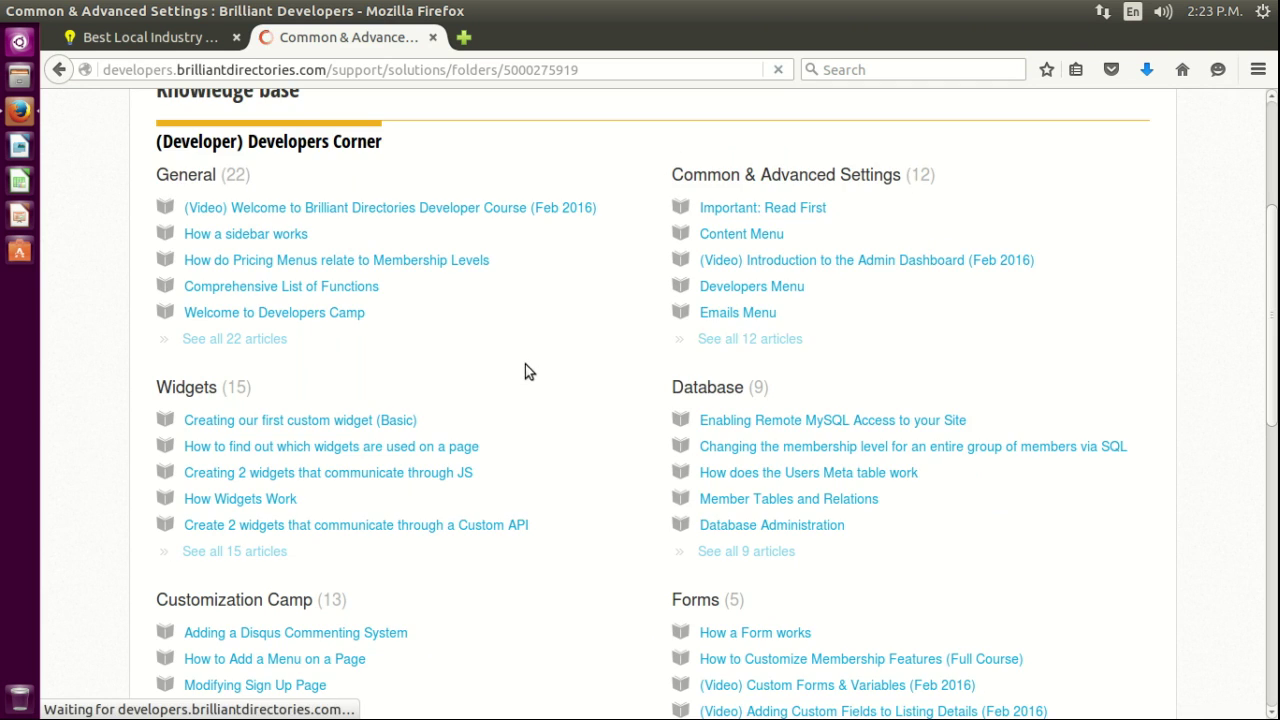
scroll(591, 414, down, 14)
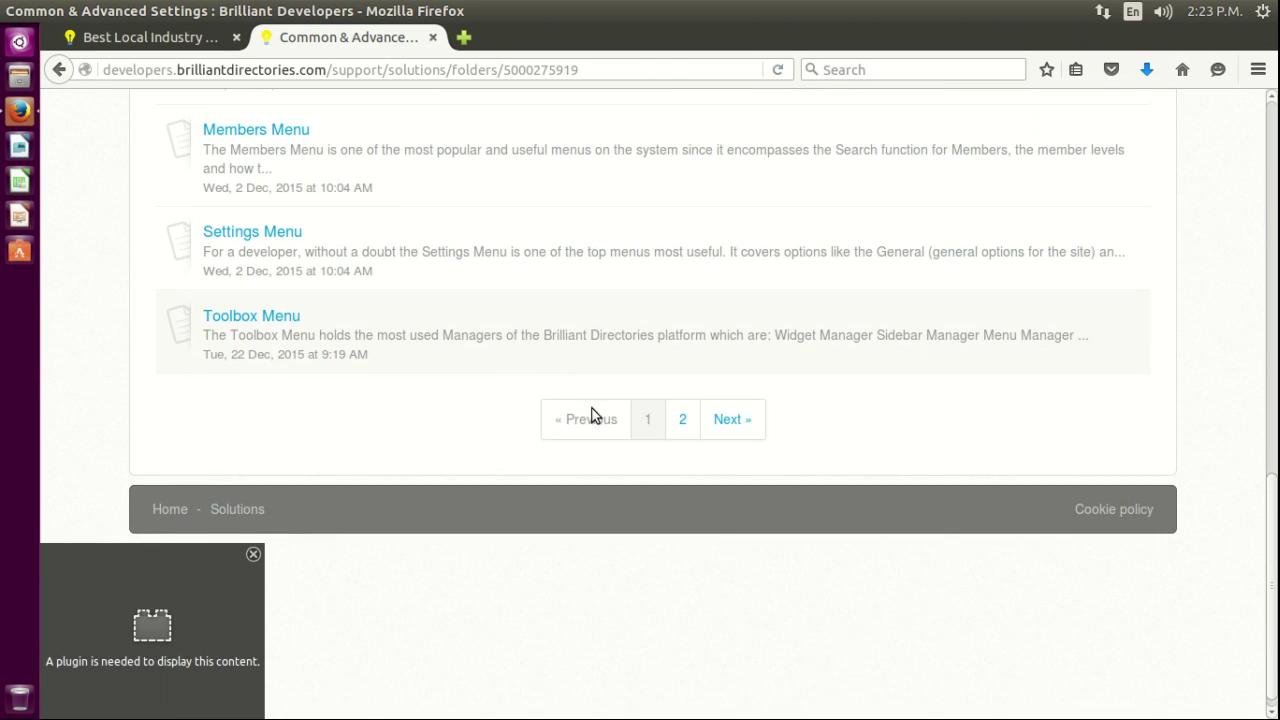
click(683, 401)
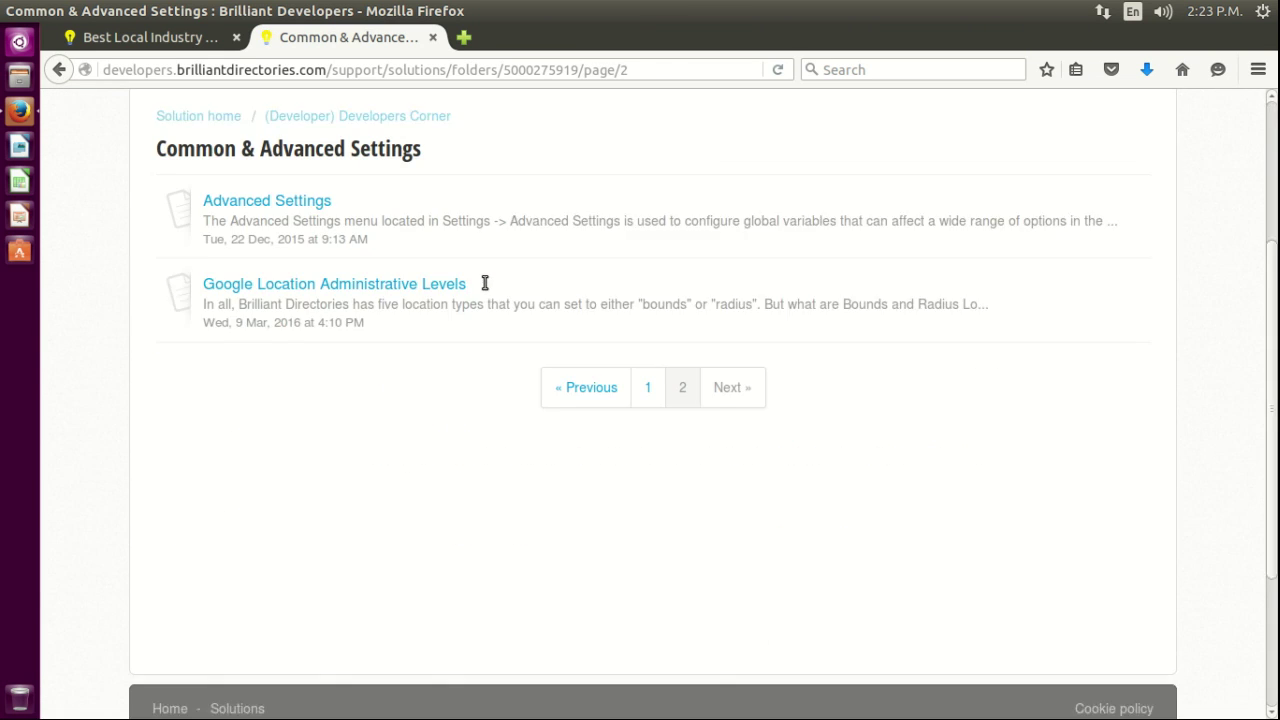
scroll(440, 300, down, 1)
scroll(398, 317, up, 2)
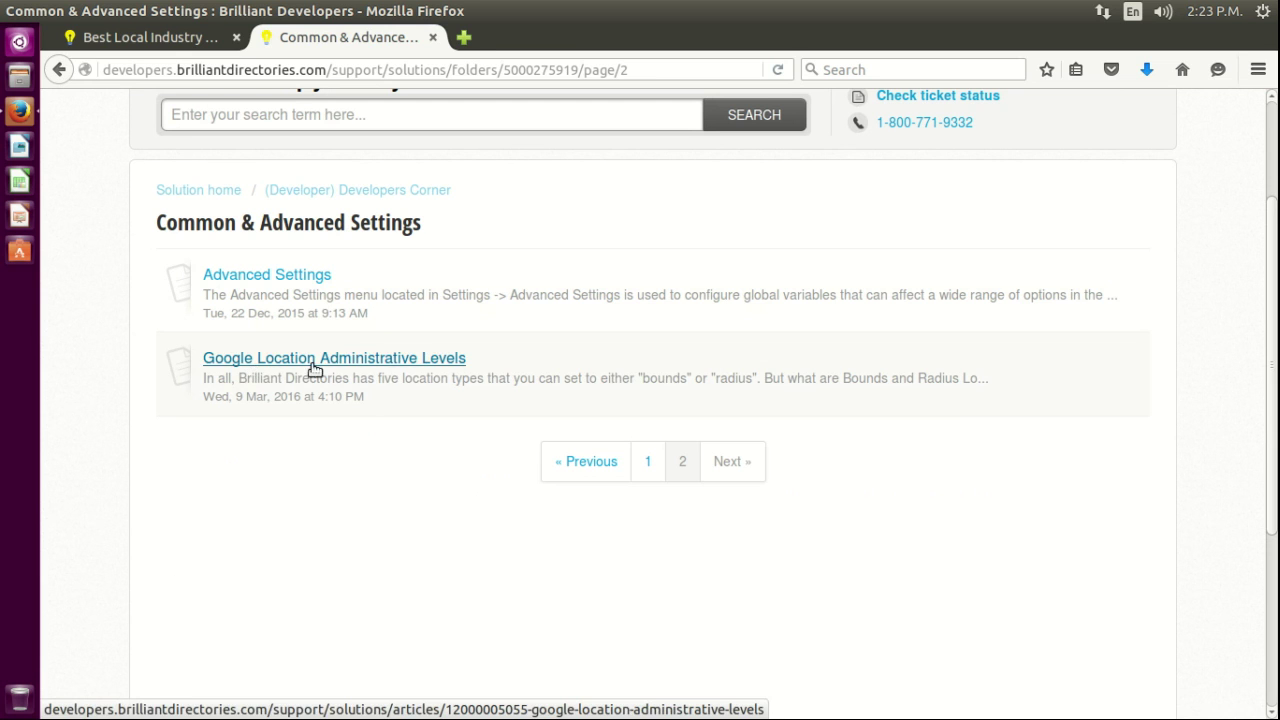
click(412, 364)
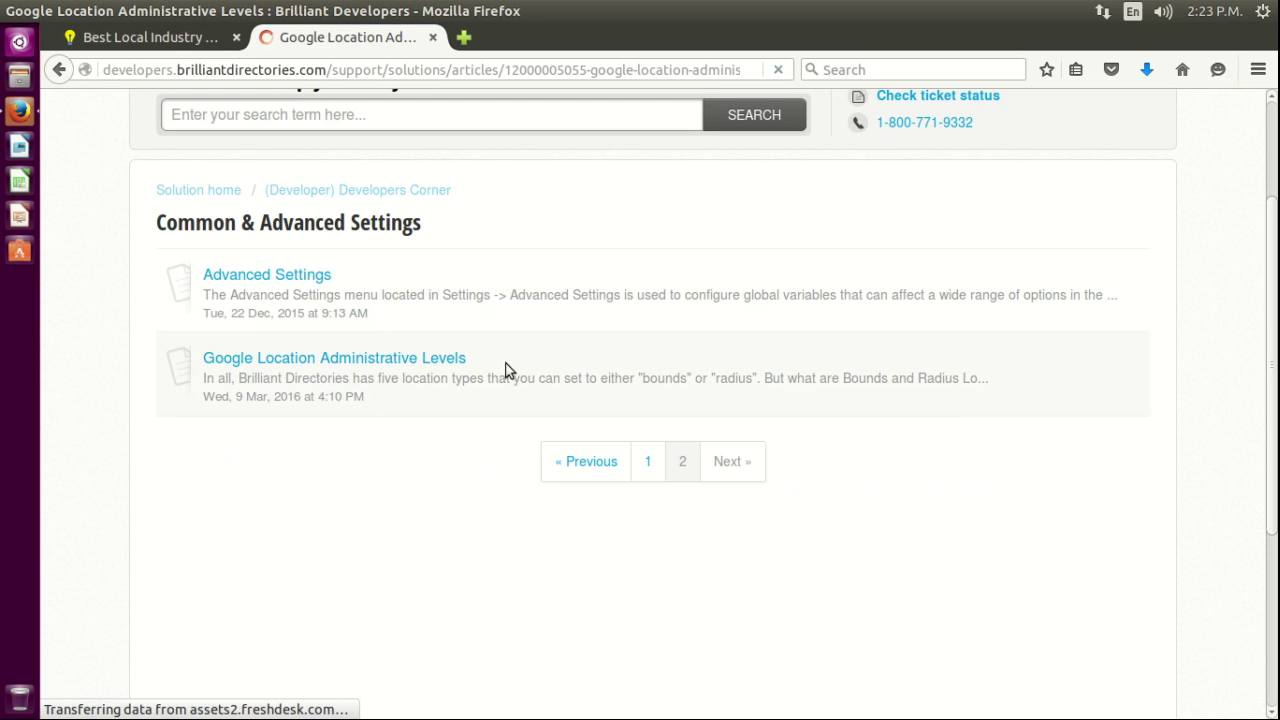
Read the article's explanation of Bounds and Radius searches and its list of searchable location types
scroll(631, 428, down, 3)
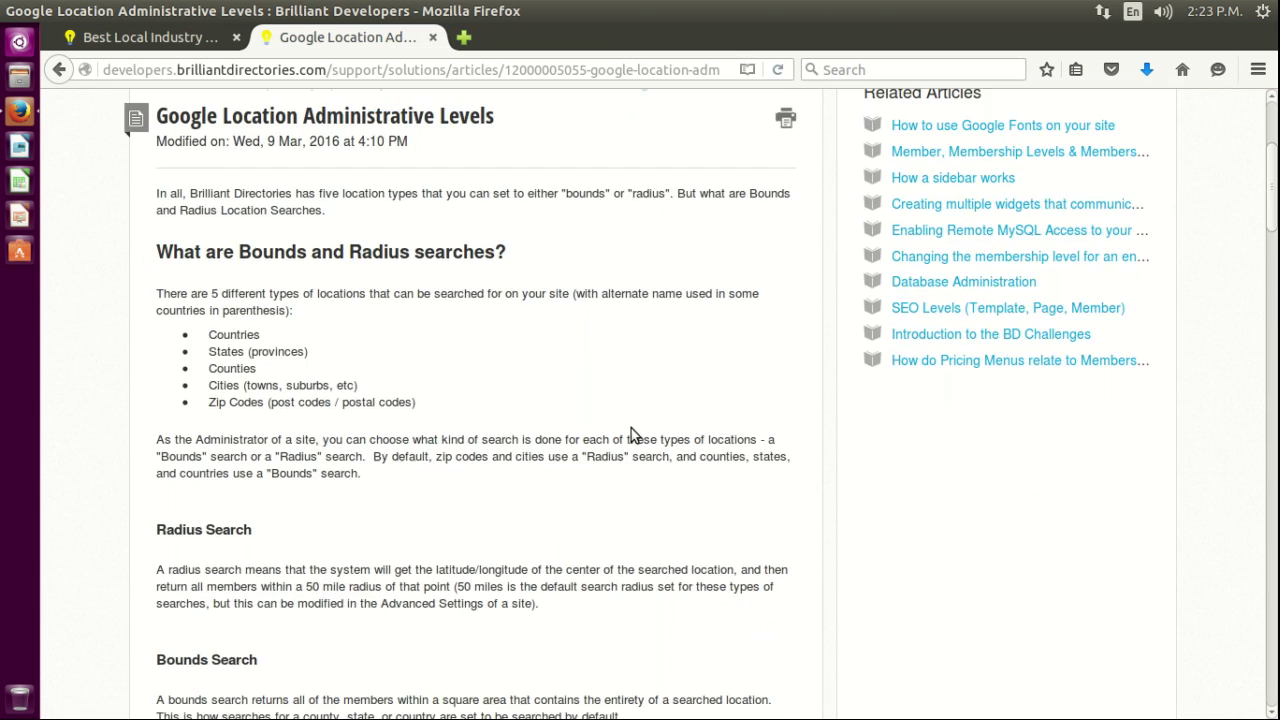
scroll(360, 257, up, 2)
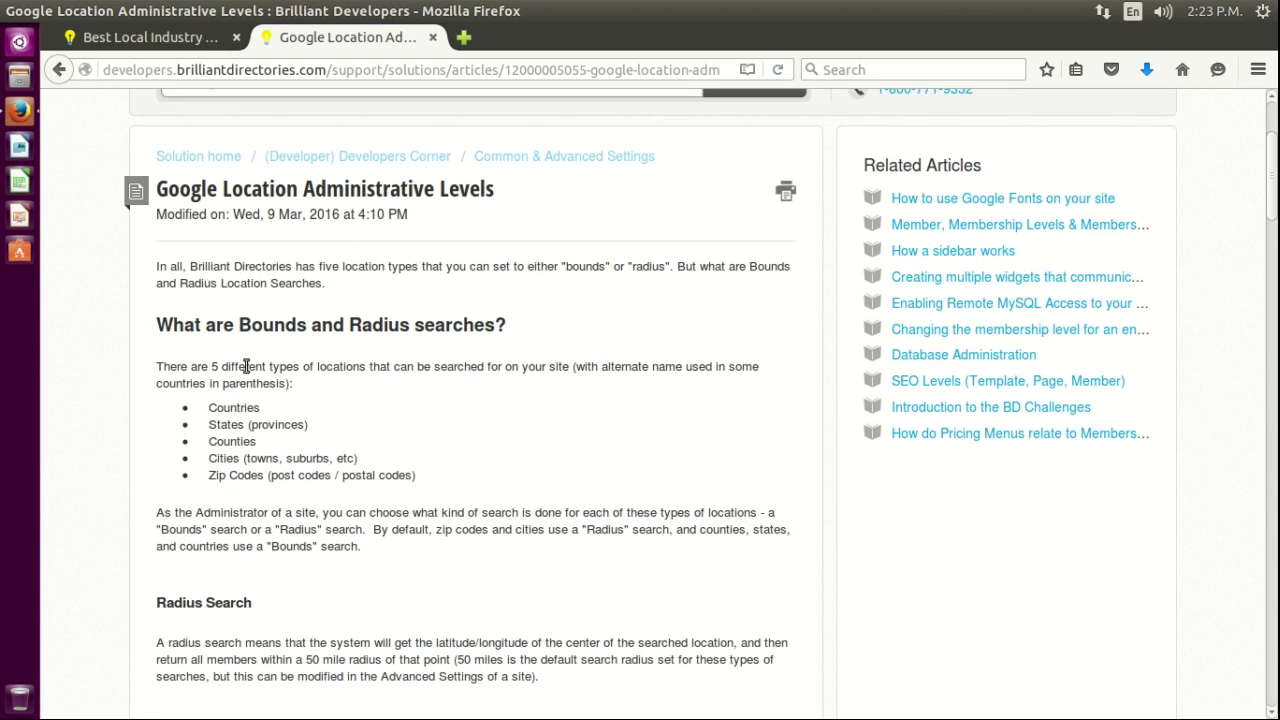
scroll(245, 366, down, 1)
drag(238, 304, 306, 304)
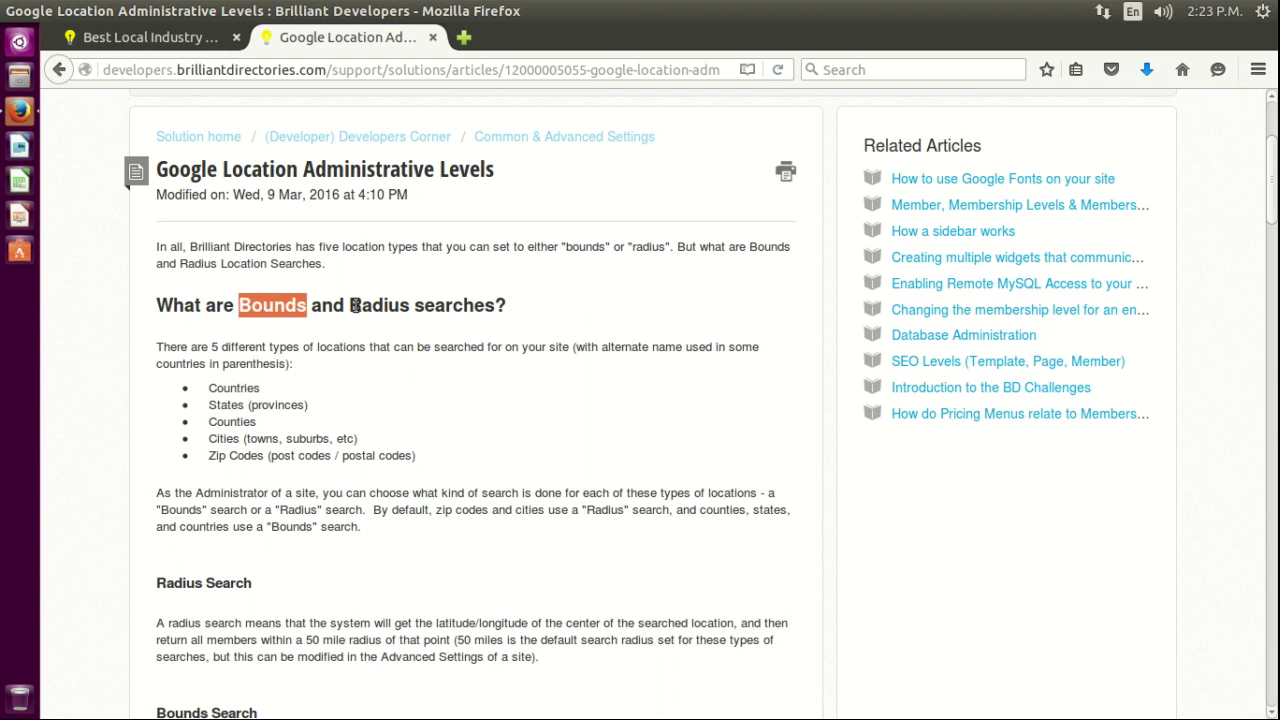
click(453, 303)
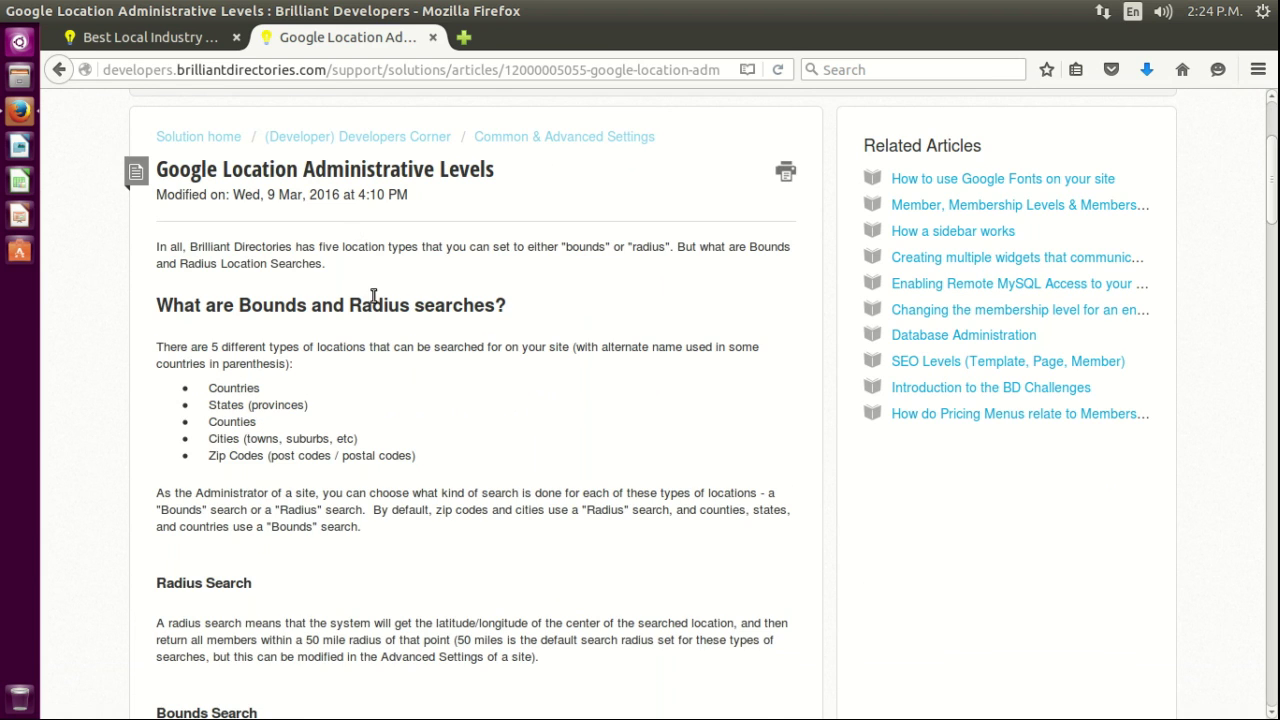
scroll(373, 296, down, 1)
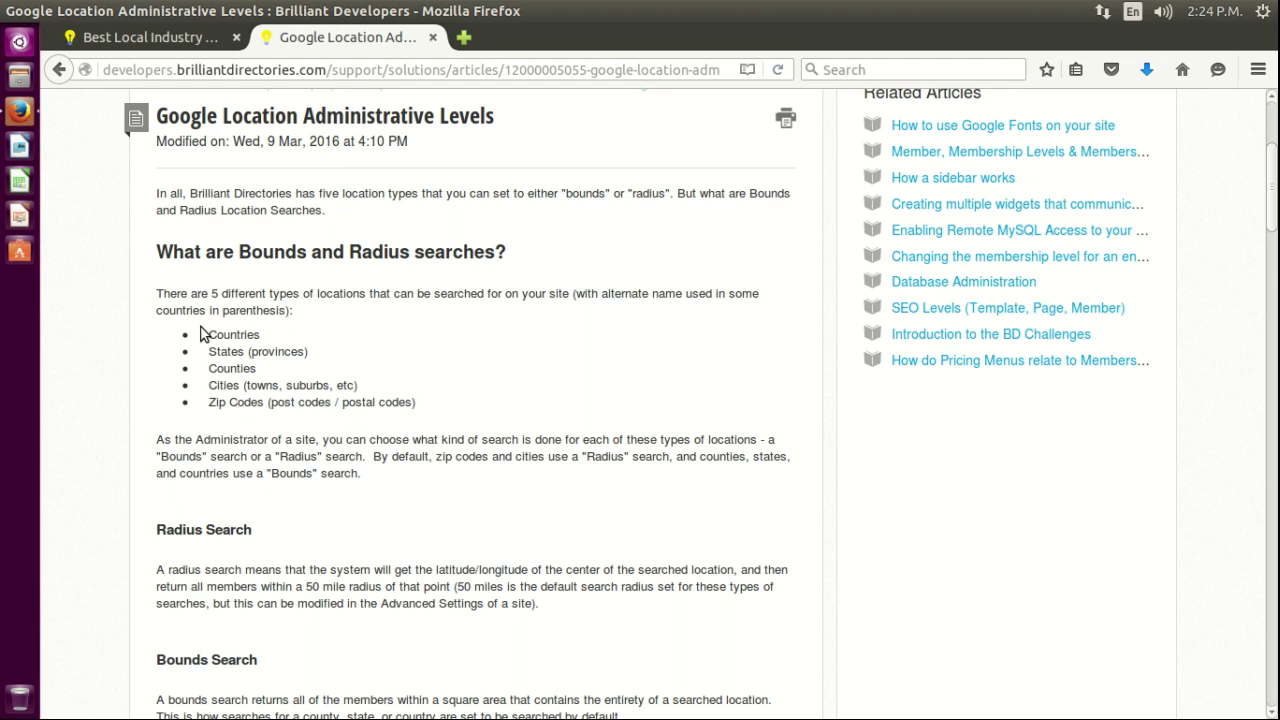
drag(208, 334, 415, 396)
click(263, 357)
Examine the article's Advanced Settings example for "bounds" and the explanation of each location search setting
scroll(493, 377, down, 10)
scroll(493, 377, down, 20)
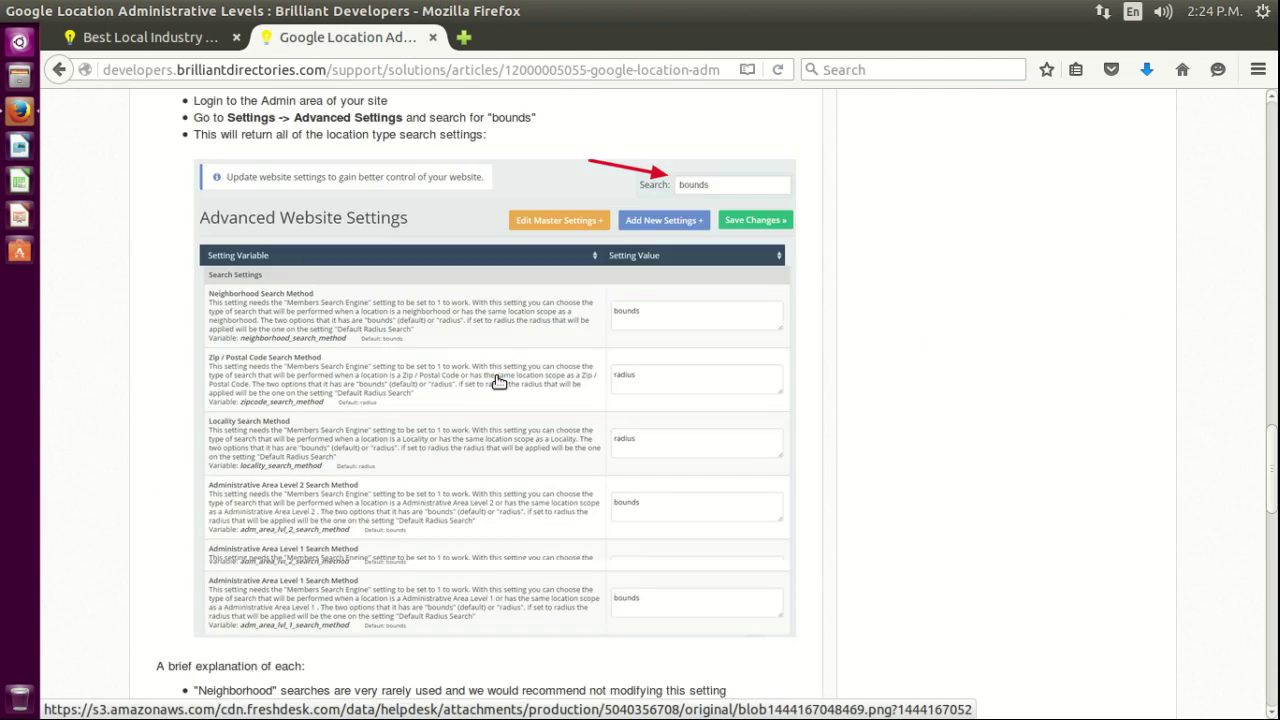
scroll(496, 376, up, 5)
scroll(496, 376, down, 5)
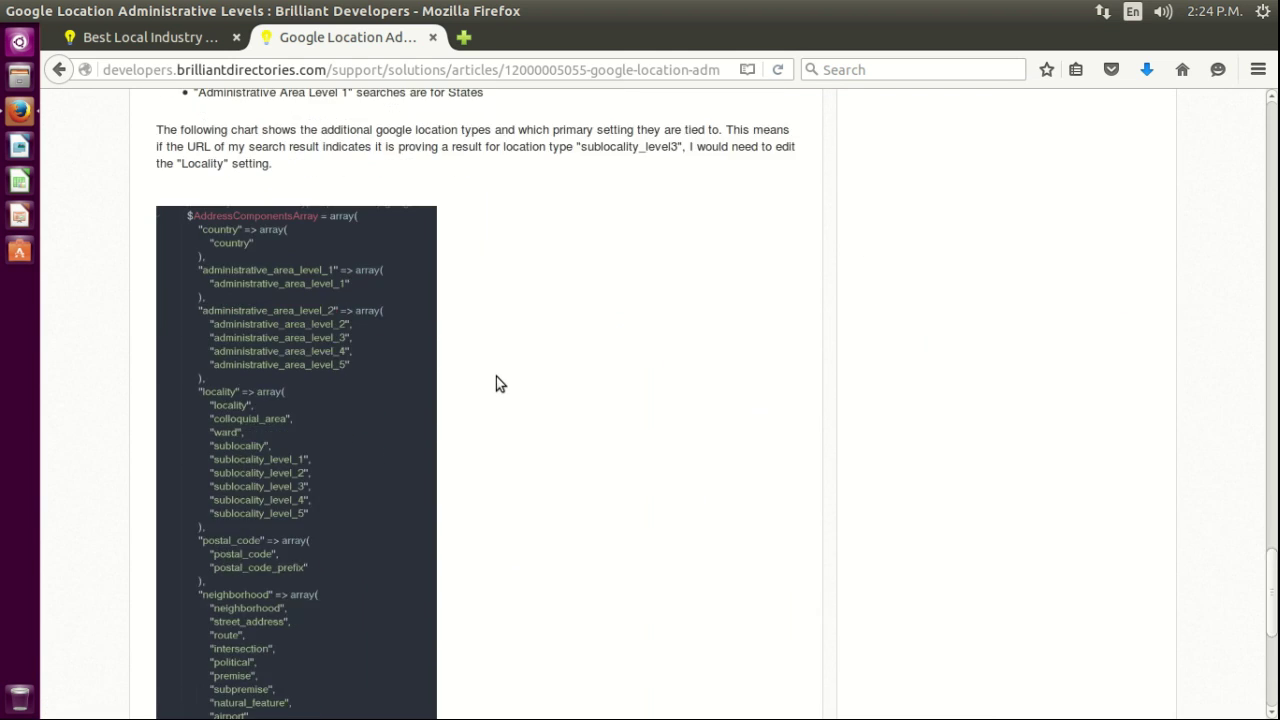
scroll(490, 388, up, 3)
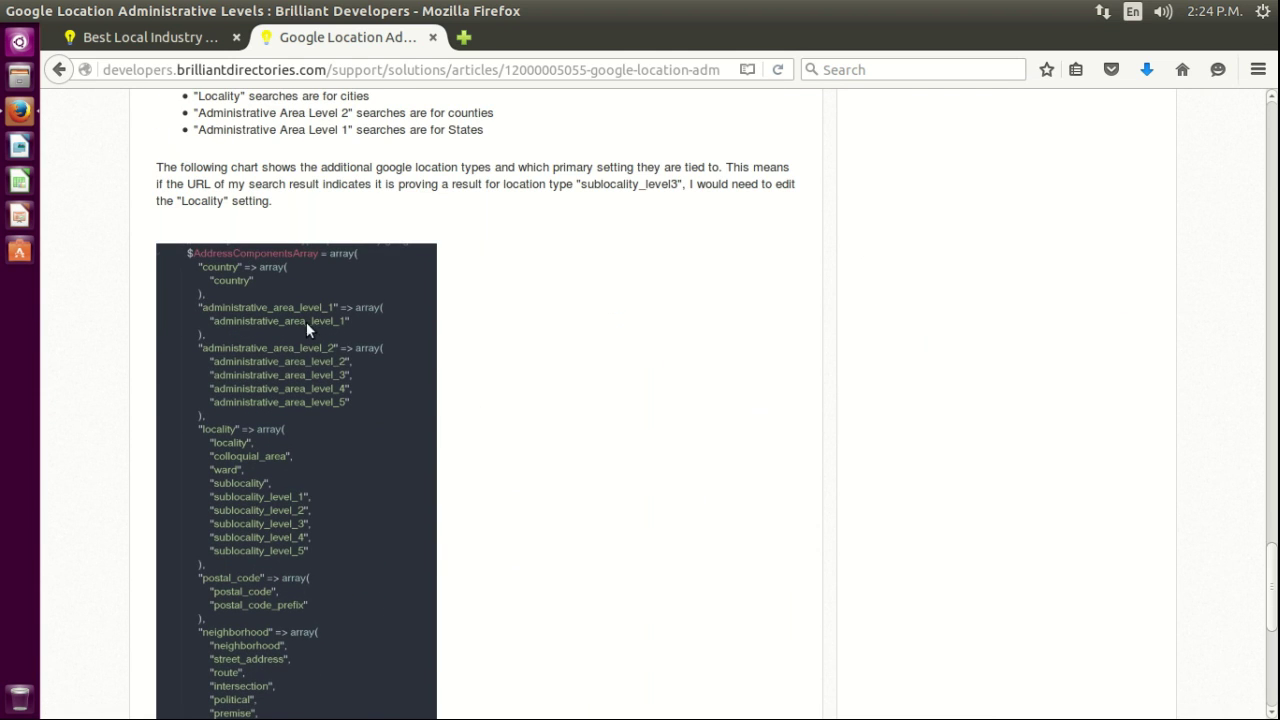
scroll(355, 387, up, 4)
scroll(372, 444, up, 1)
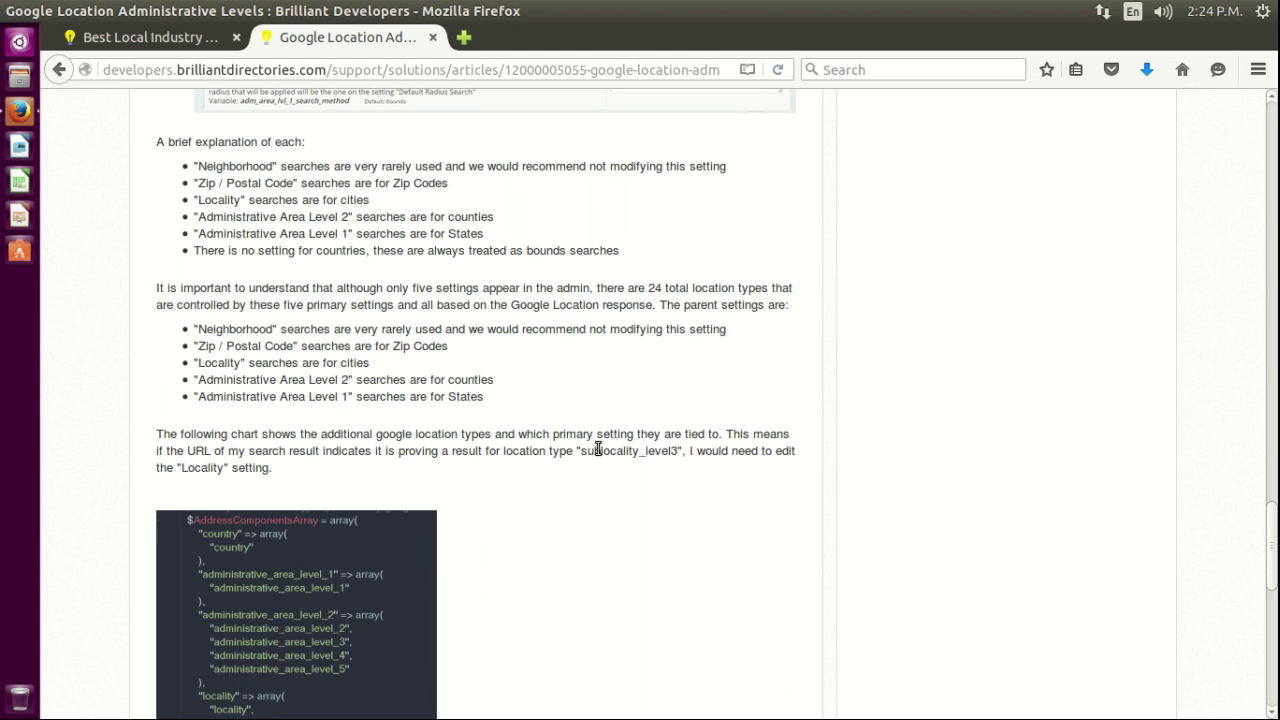
scroll(277, 539, down, 3)
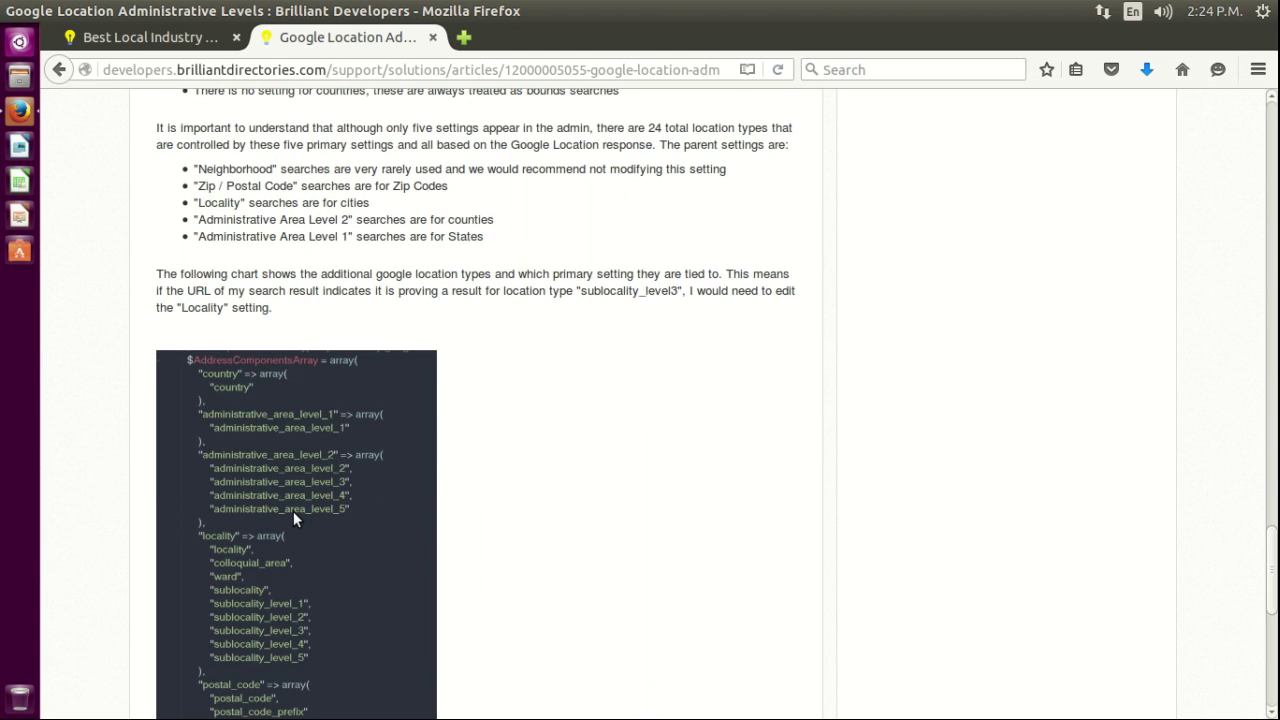
scroll(293, 511, up, 2)
scroll(265, 378, up, 3)
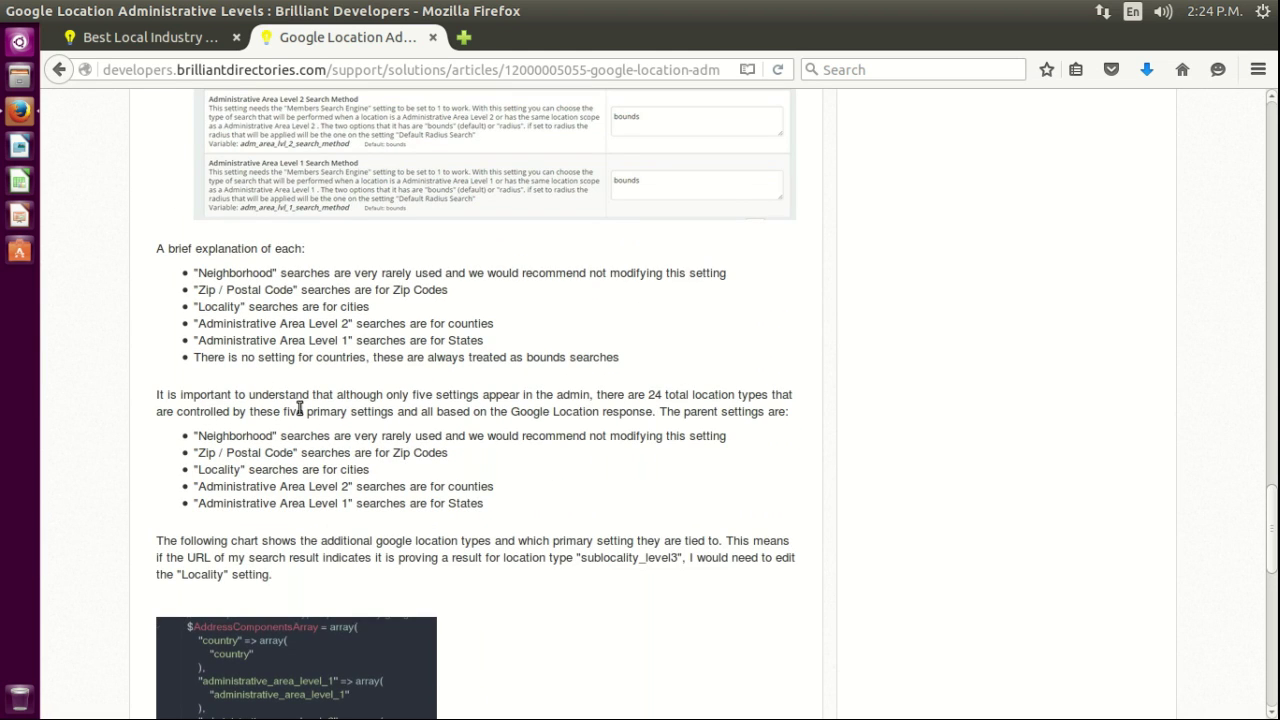
Read the note on total location types and compare the parent settings with the groups in the $AddressComponentsArray chart
drag(646, 396, 722, 394)
click(667, 412)
scroll(477, 385, down, 4)
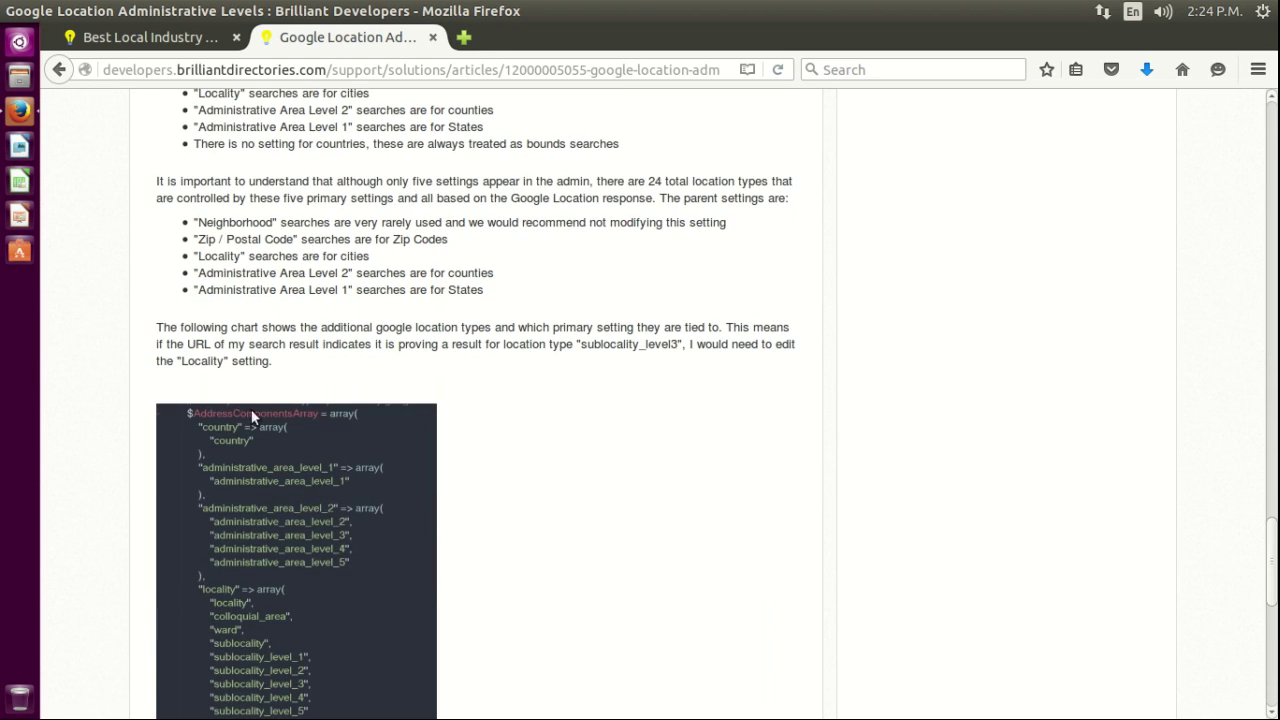
scroll(254, 440, down, 5)
scroll(347, 330, up, 3)
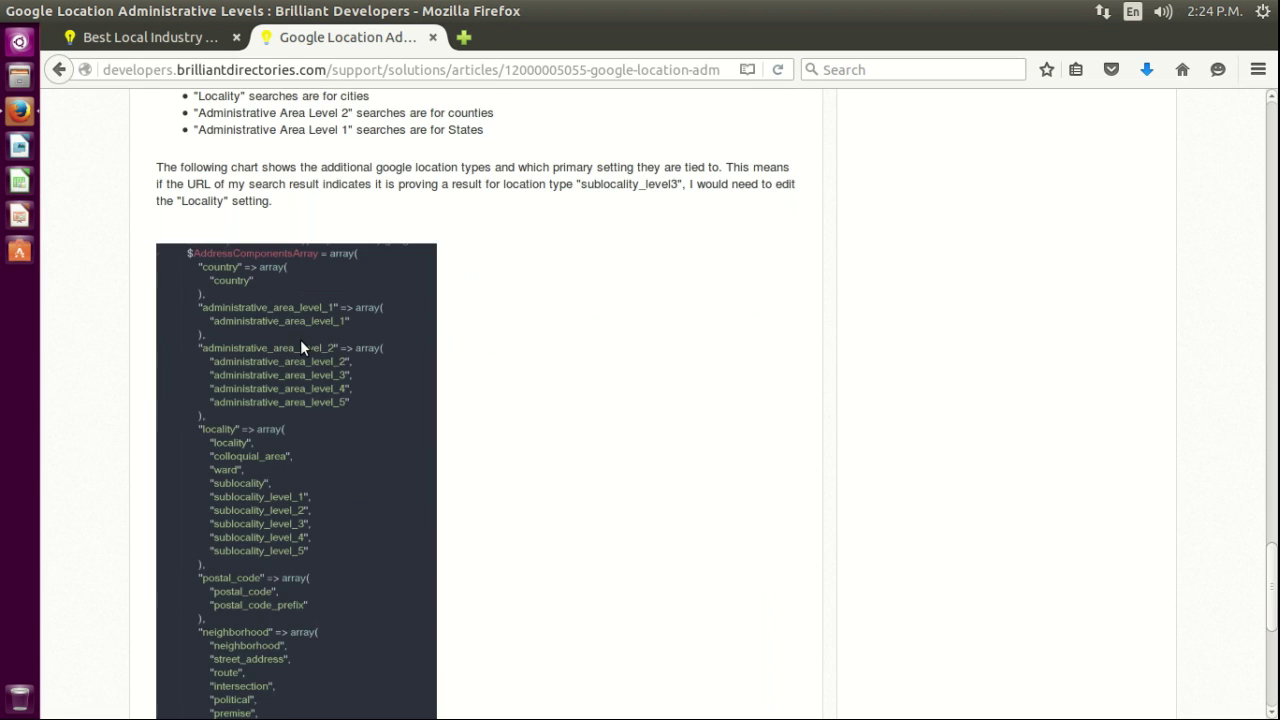
scroll(300, 347, down, 2)
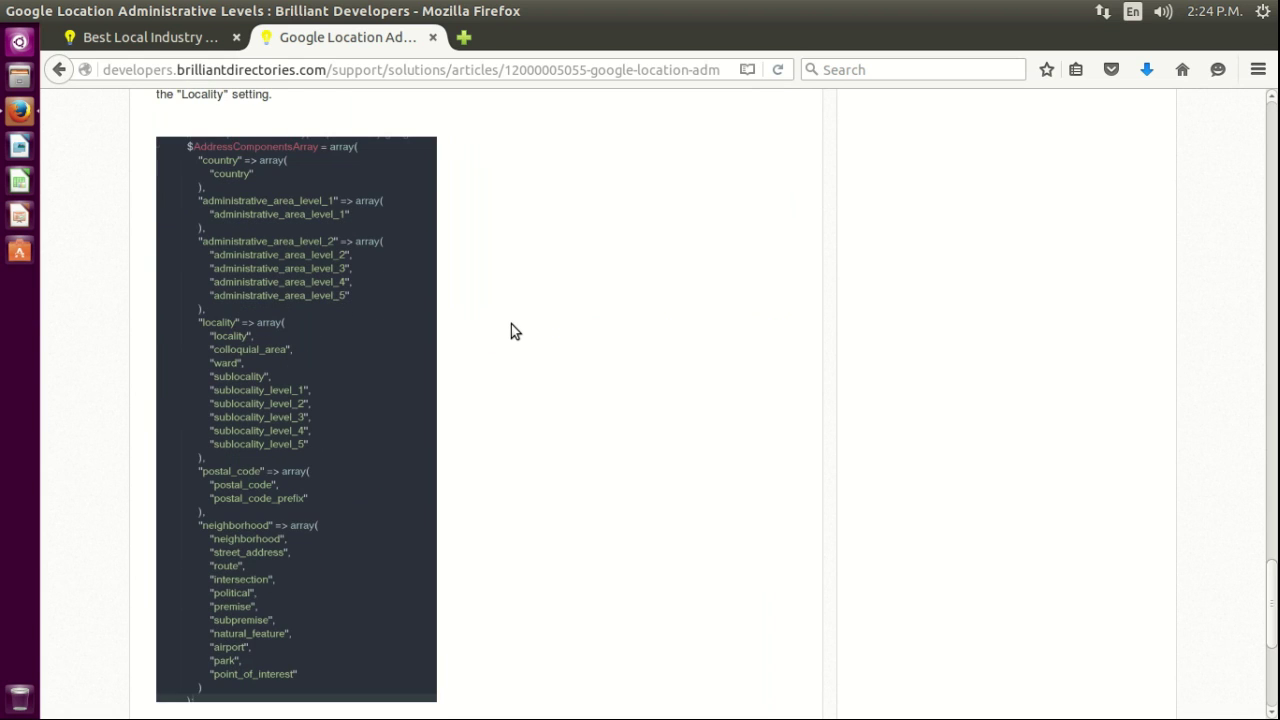
scroll(486, 332, up, 6)
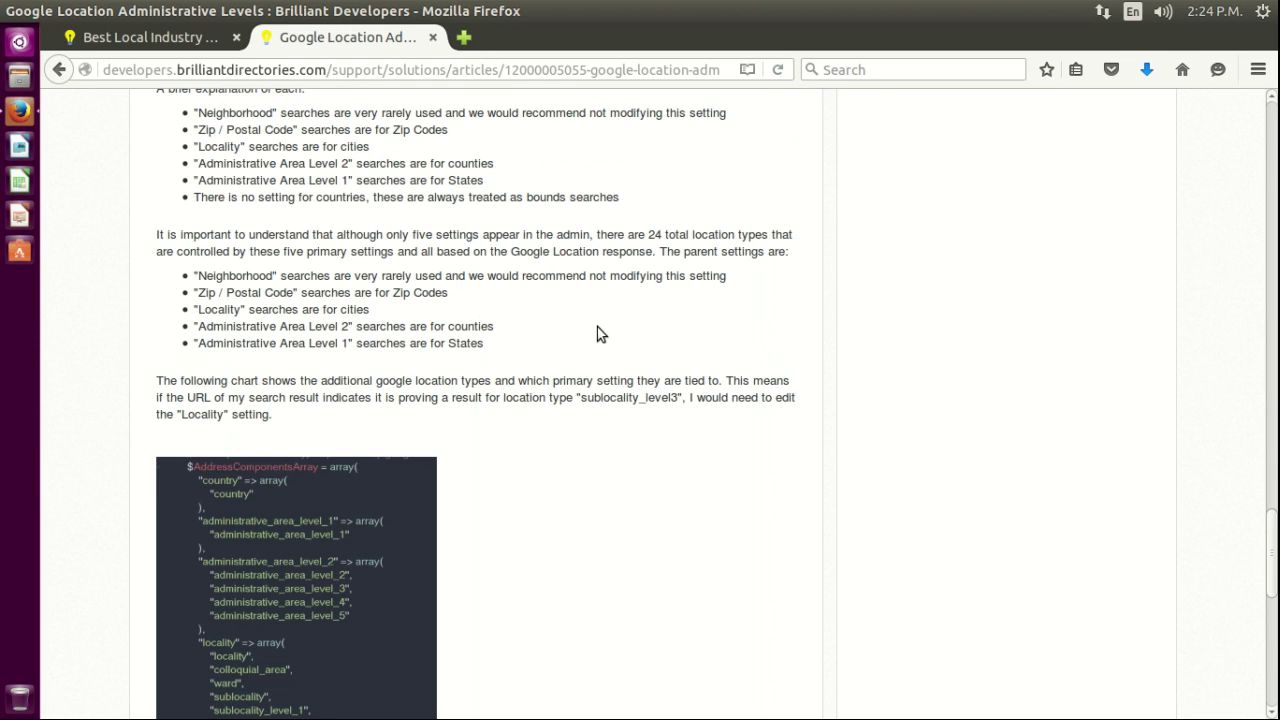
scroll(597, 334, down, 5)
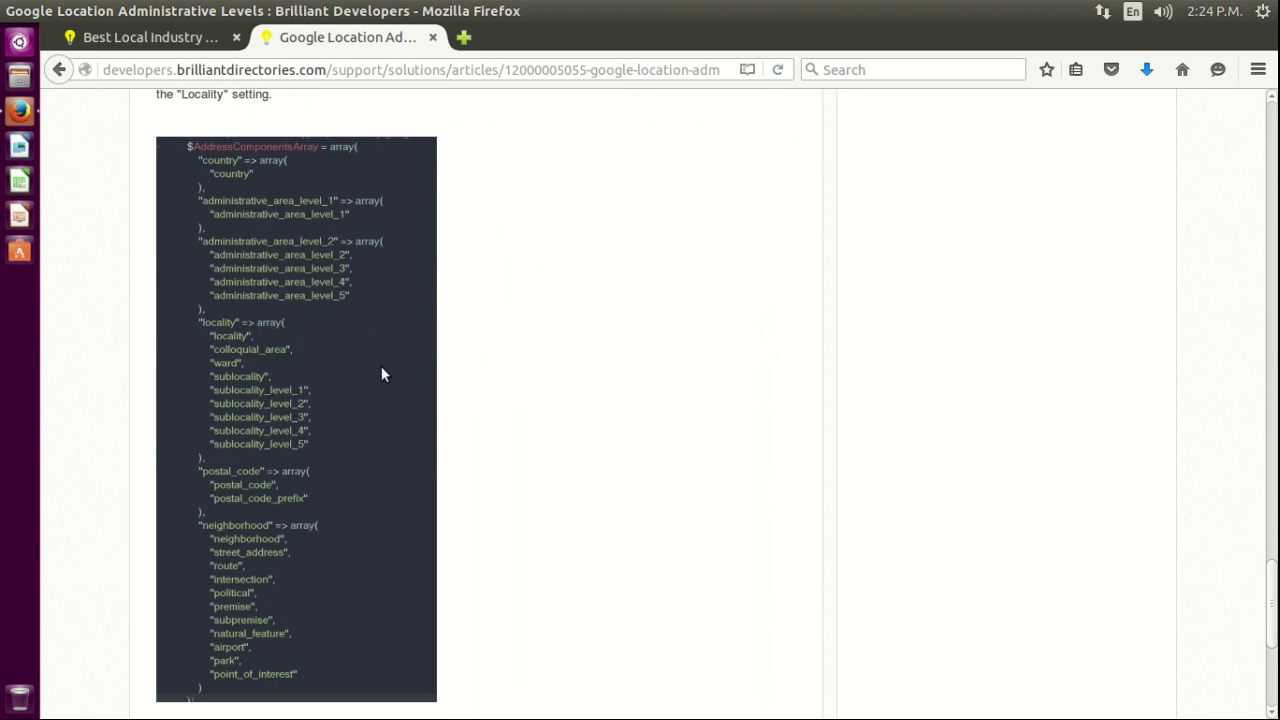
scroll(271, 565, up, 7)
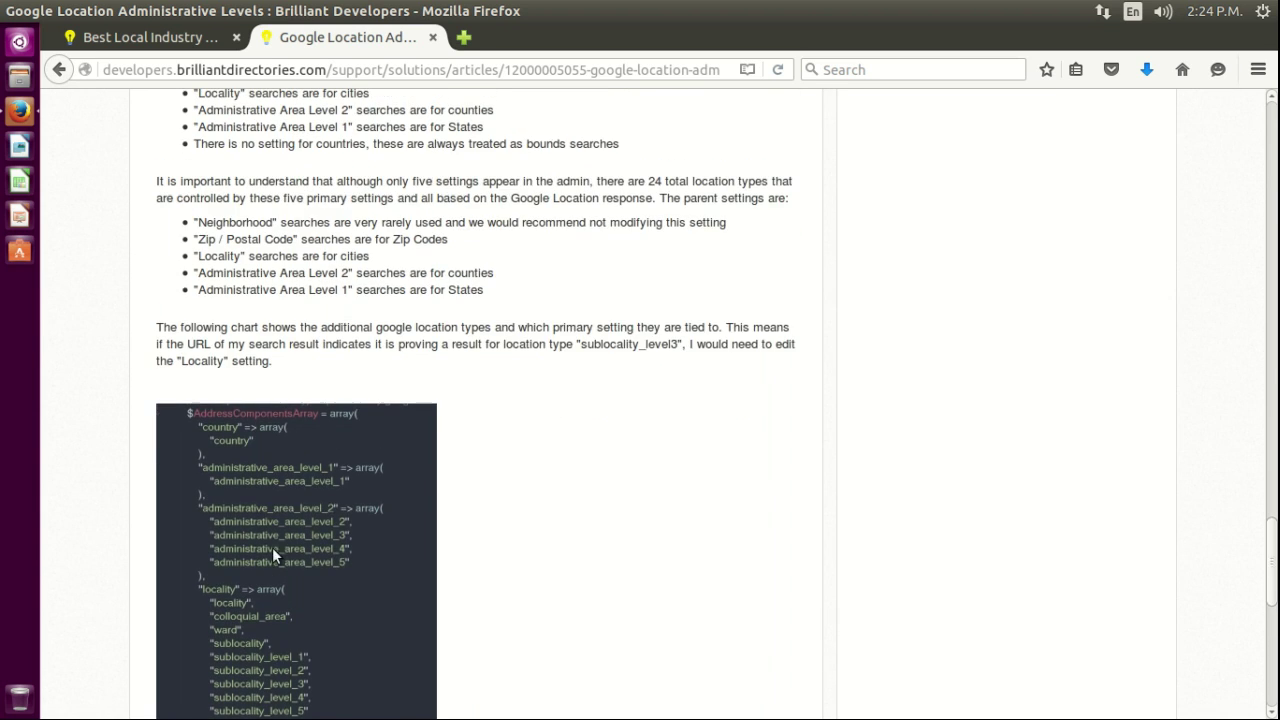
Go back through the article's smart default settings and distance display sections to the "What are Bounds and Radius searches?" introduction
scroll(411, 523, up, 20)
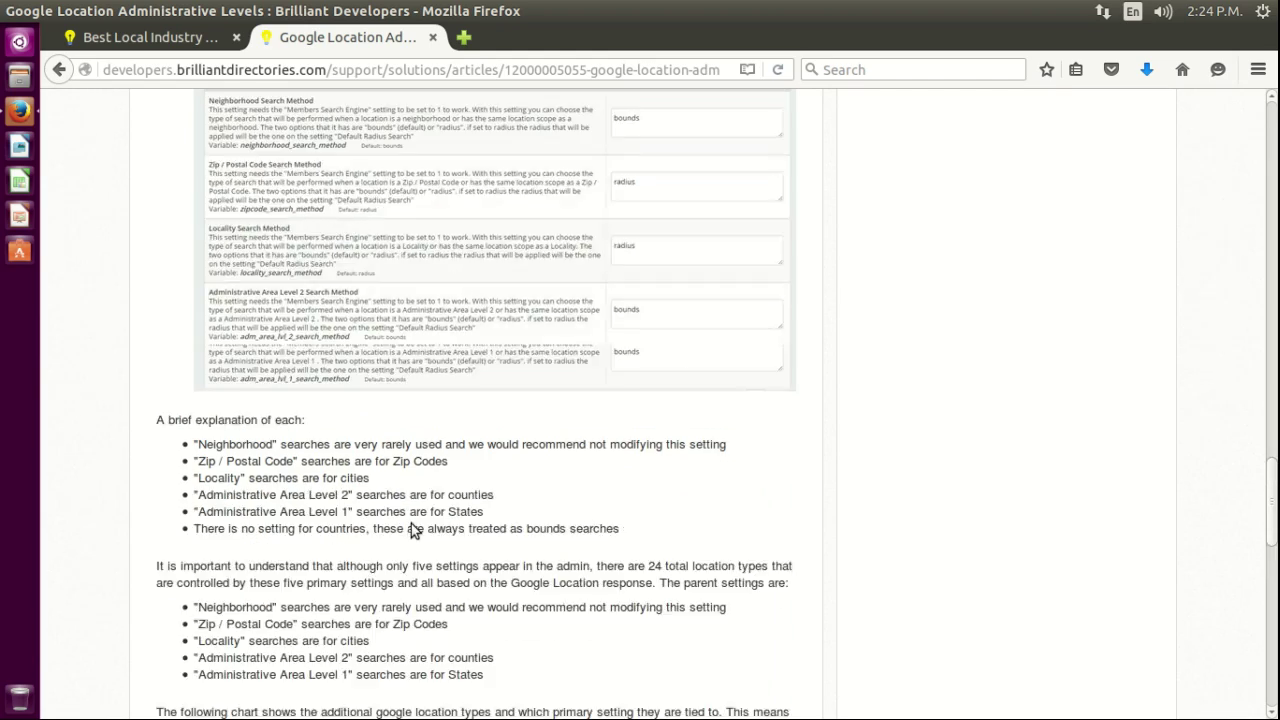
scroll(423, 543, up, 15)
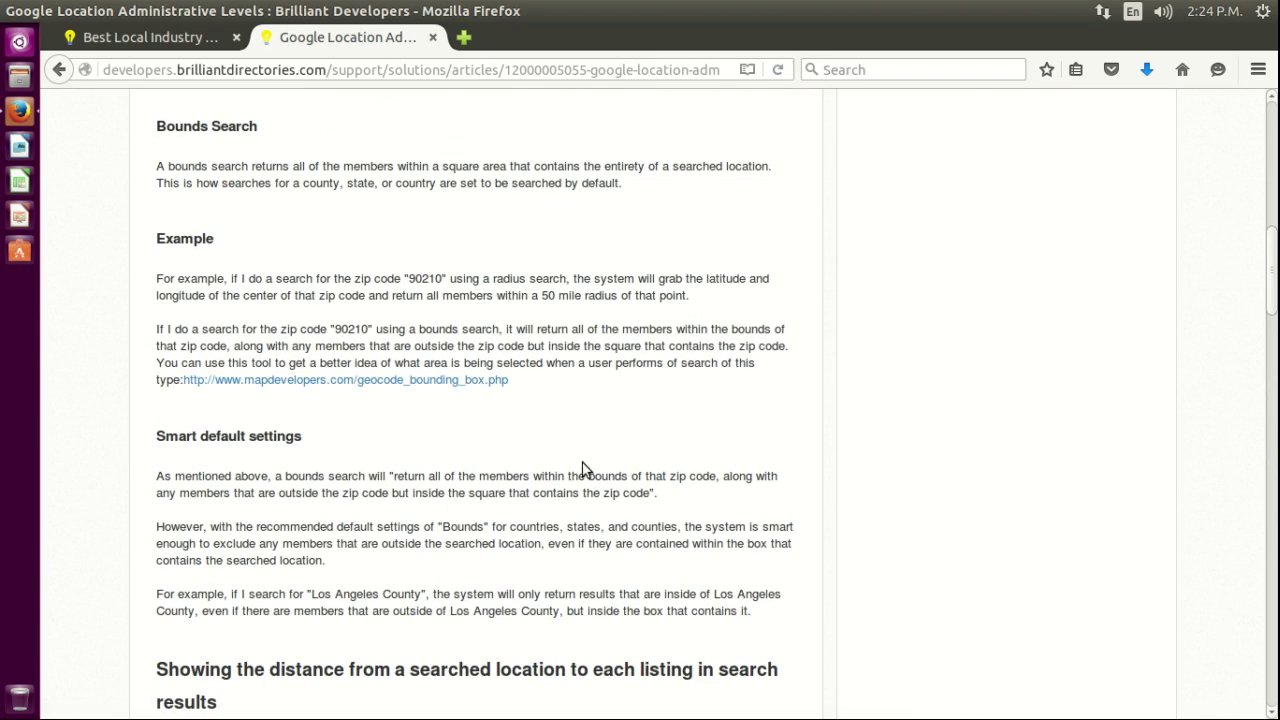
scroll(551, 472, down, 5)
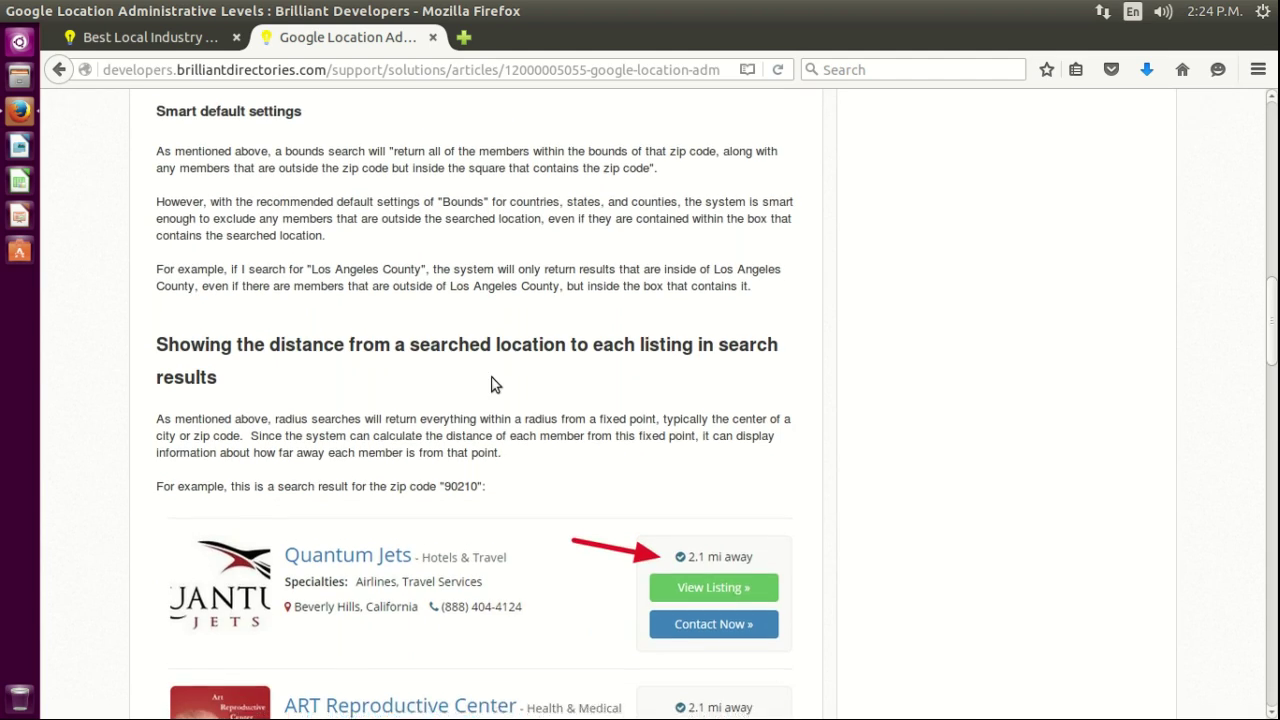
scroll(491, 382, down, 3)
scroll(491, 382, up, 3)
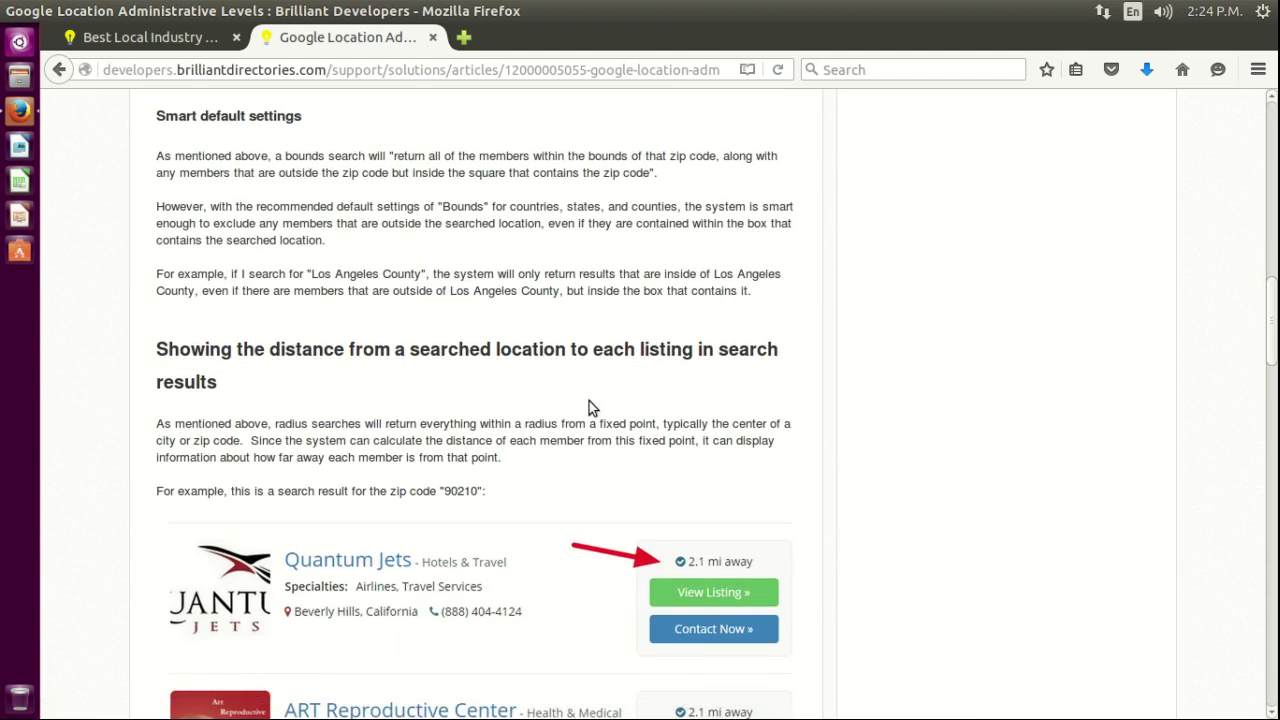
scroll(656, 406, up, 9)
scroll(640, 407, up, 7)
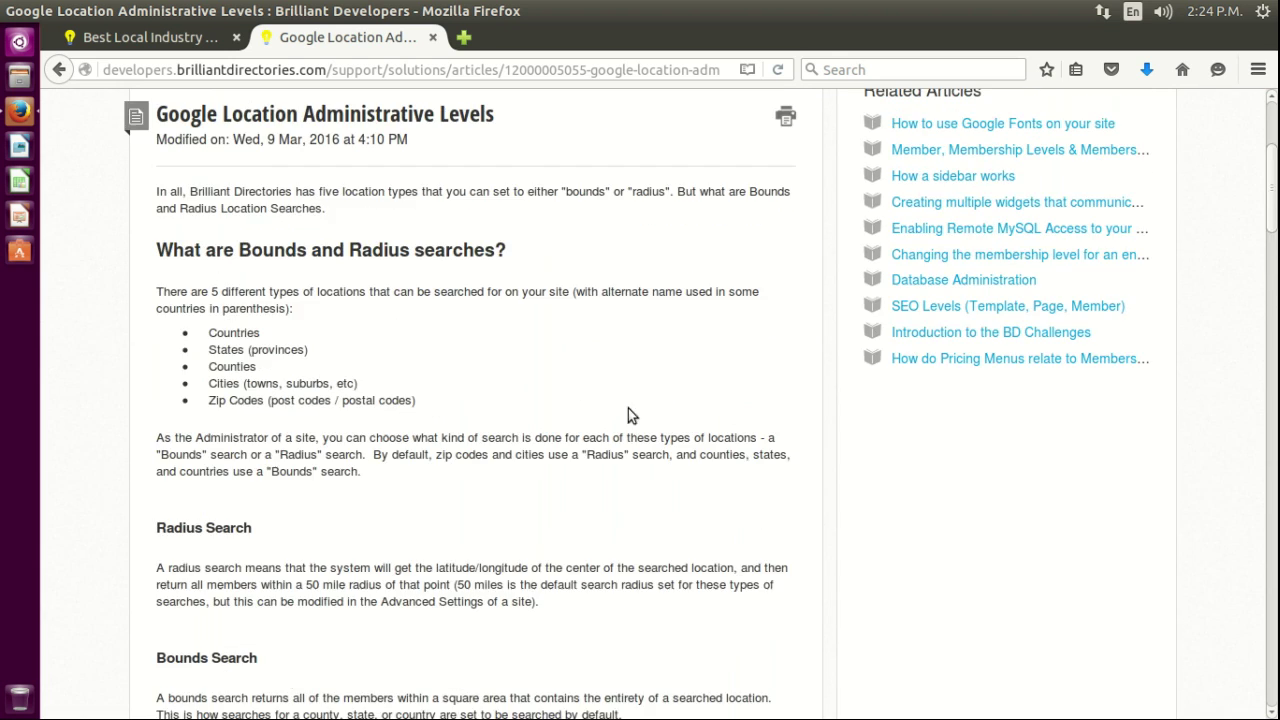
scroll(327, 363, down, 3)
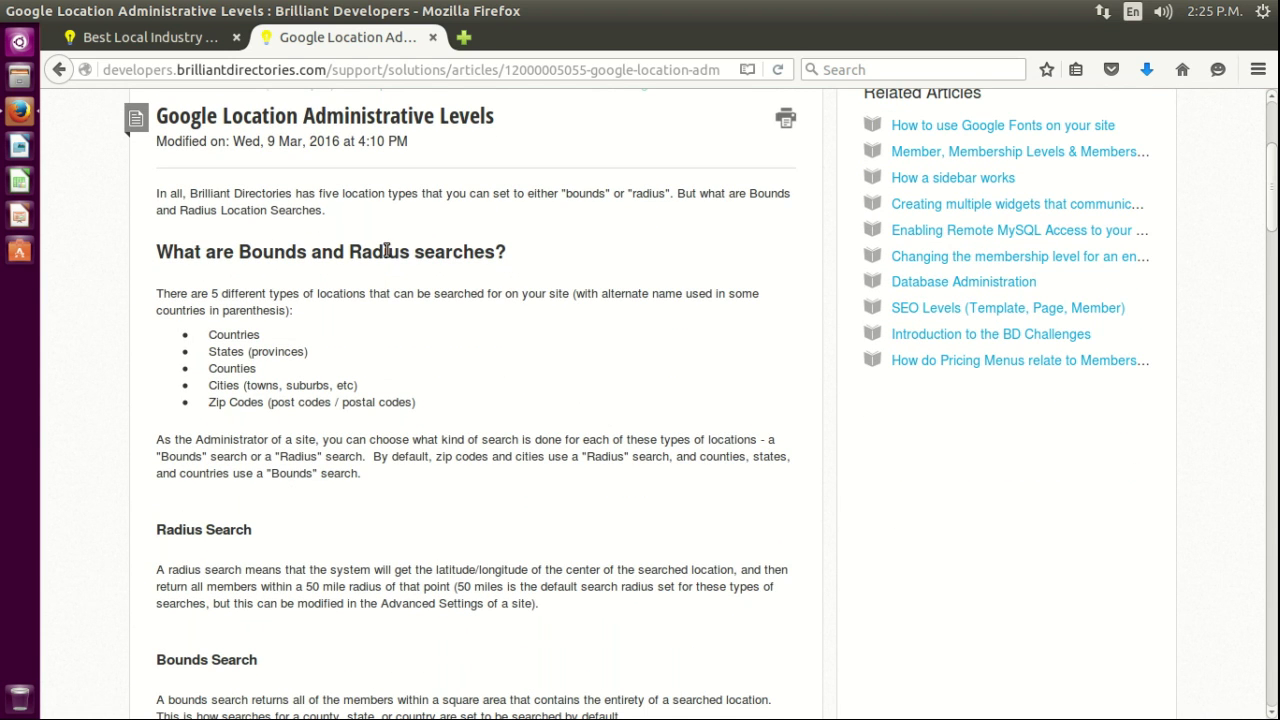
Read the article's Radius Search and Bounds Search definitions, including the mention of modifying the radius in Advanced Settings
scroll(534, 349, down, 3)
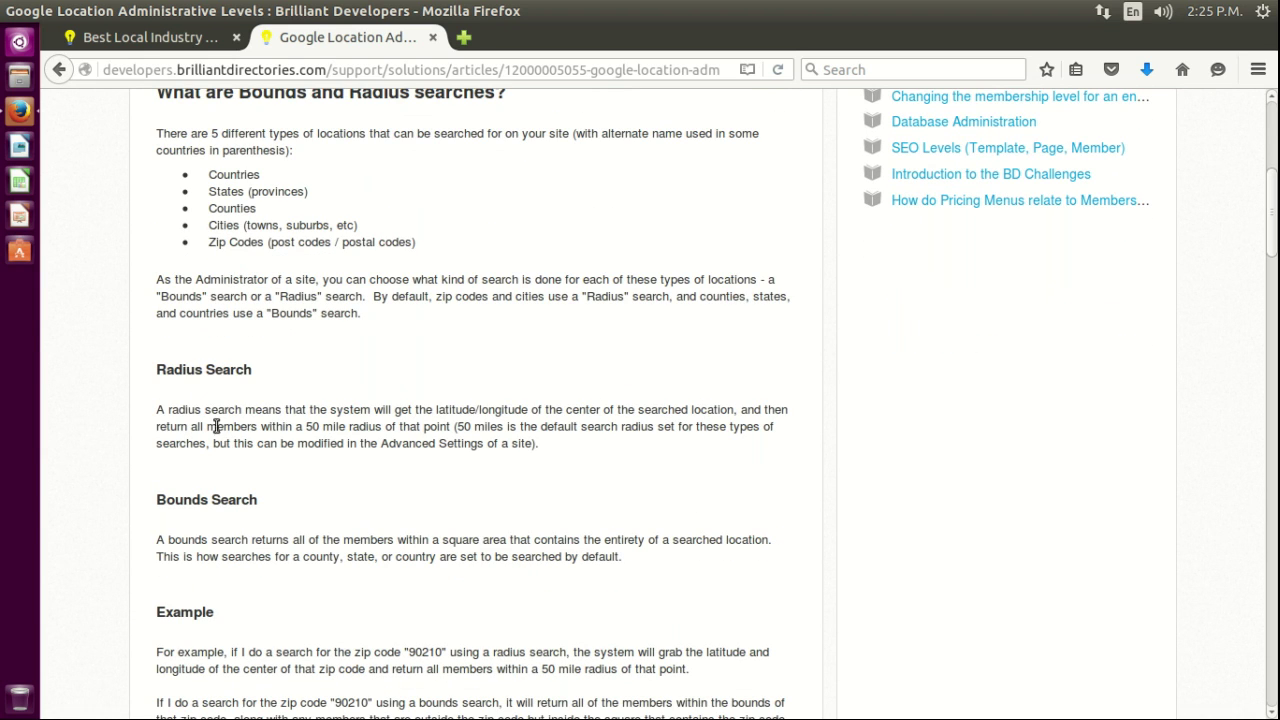
drag(158, 411, 580, 451)
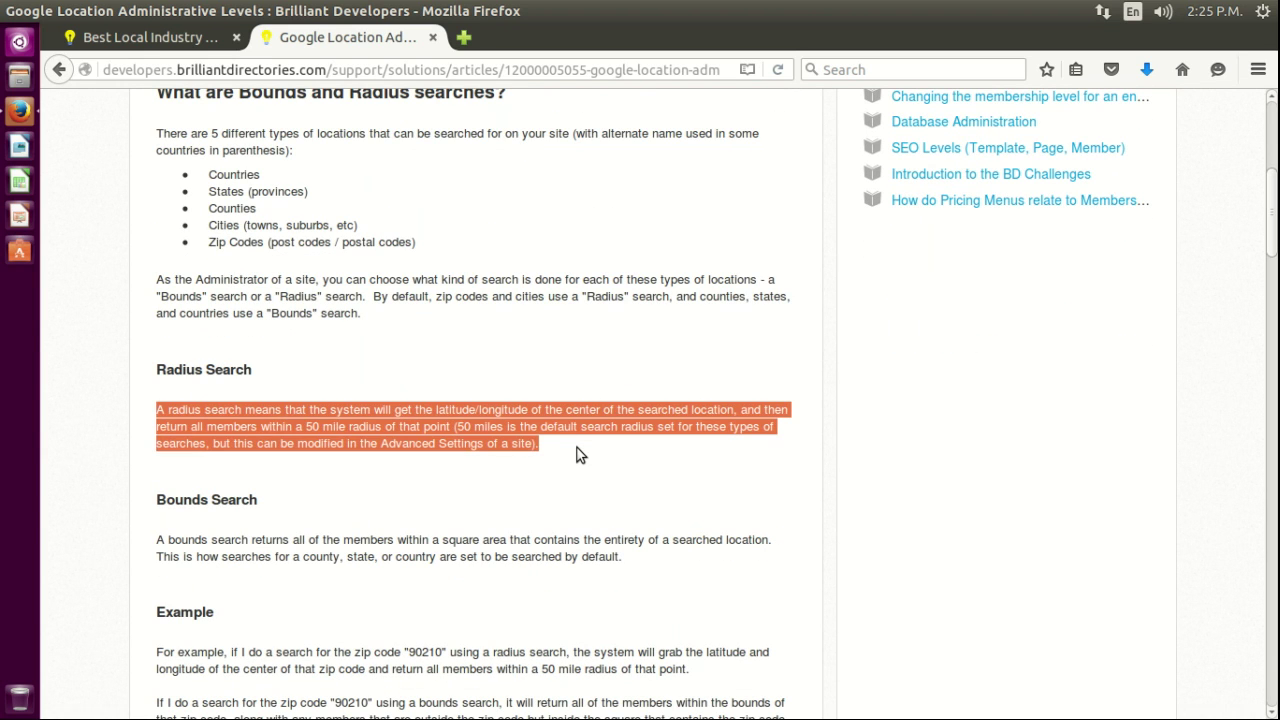
click(571, 446)
scroll(571, 446, down, 2)
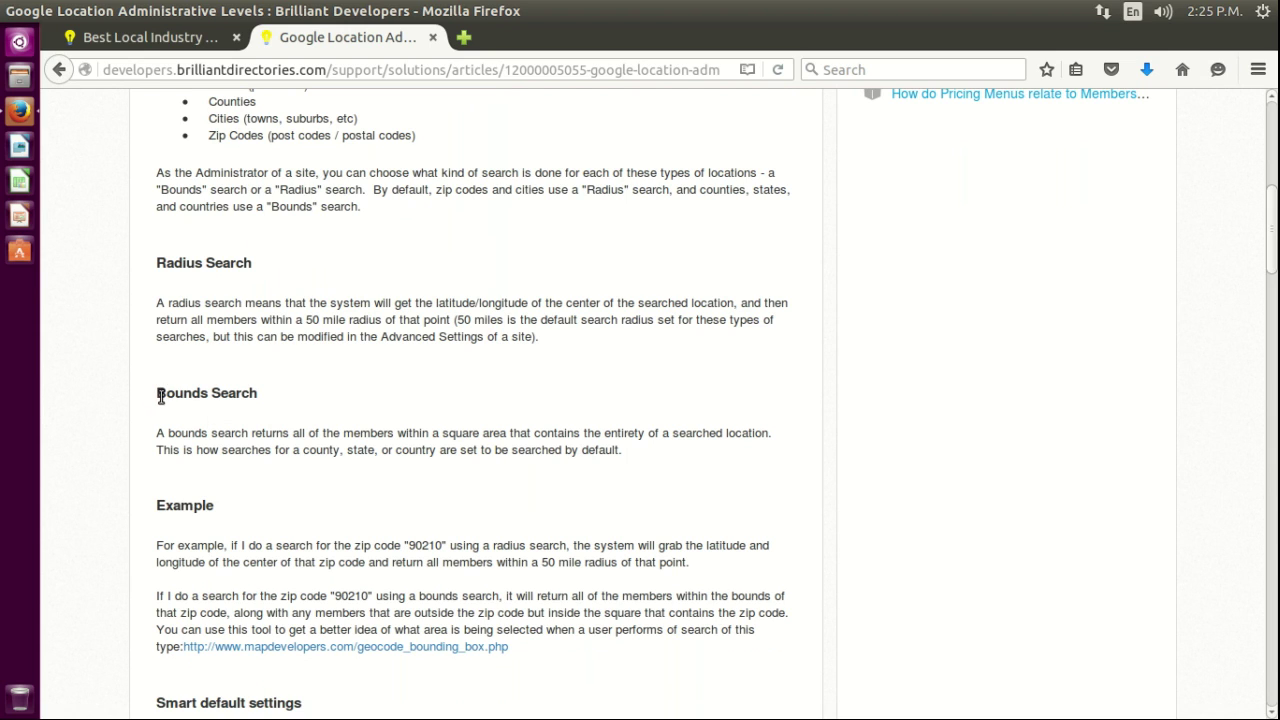
drag(159, 396, 247, 398)
click(247, 398)
drag(157, 264, 270, 265)
click(508, 372)
drag(380, 336, 484, 336)
click(396, 259)
Open the administration console from the directory website and go to its Advanced Settings
click(150, 37)
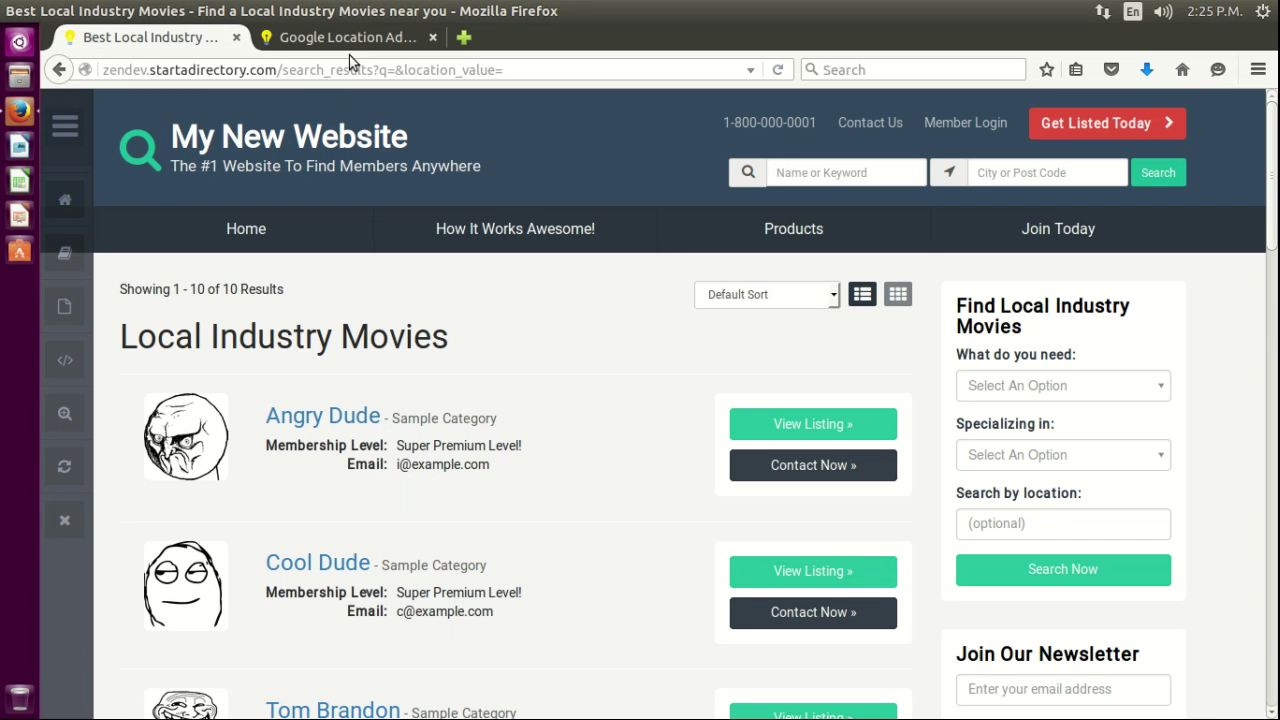
click(64, 208)
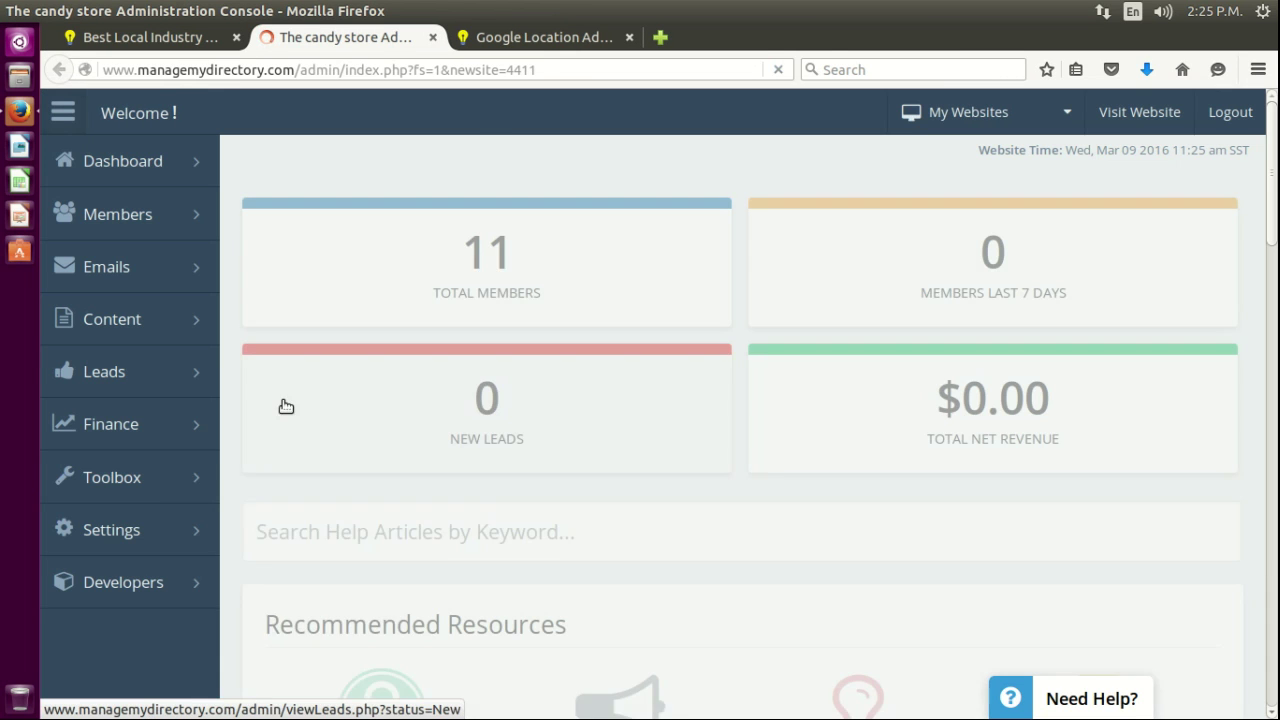
scroll(138, 498, down, 5)
scroll(134, 286, up, 3)
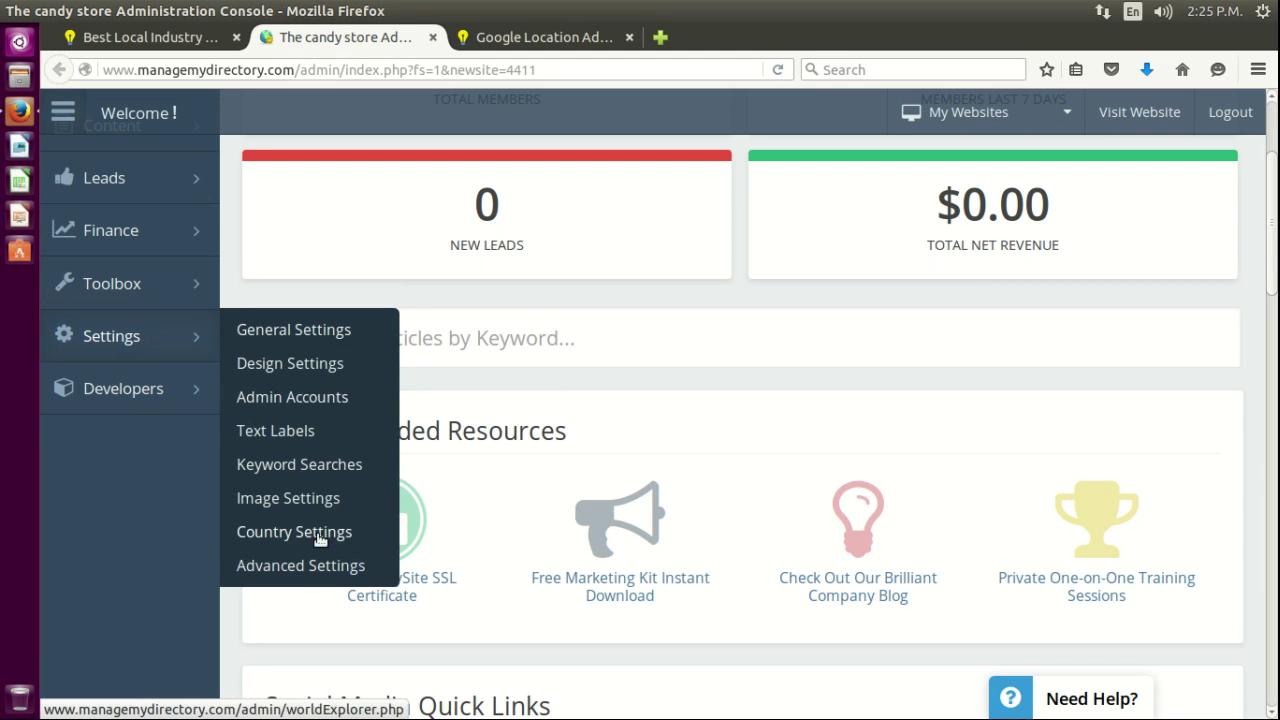
click(306, 562)
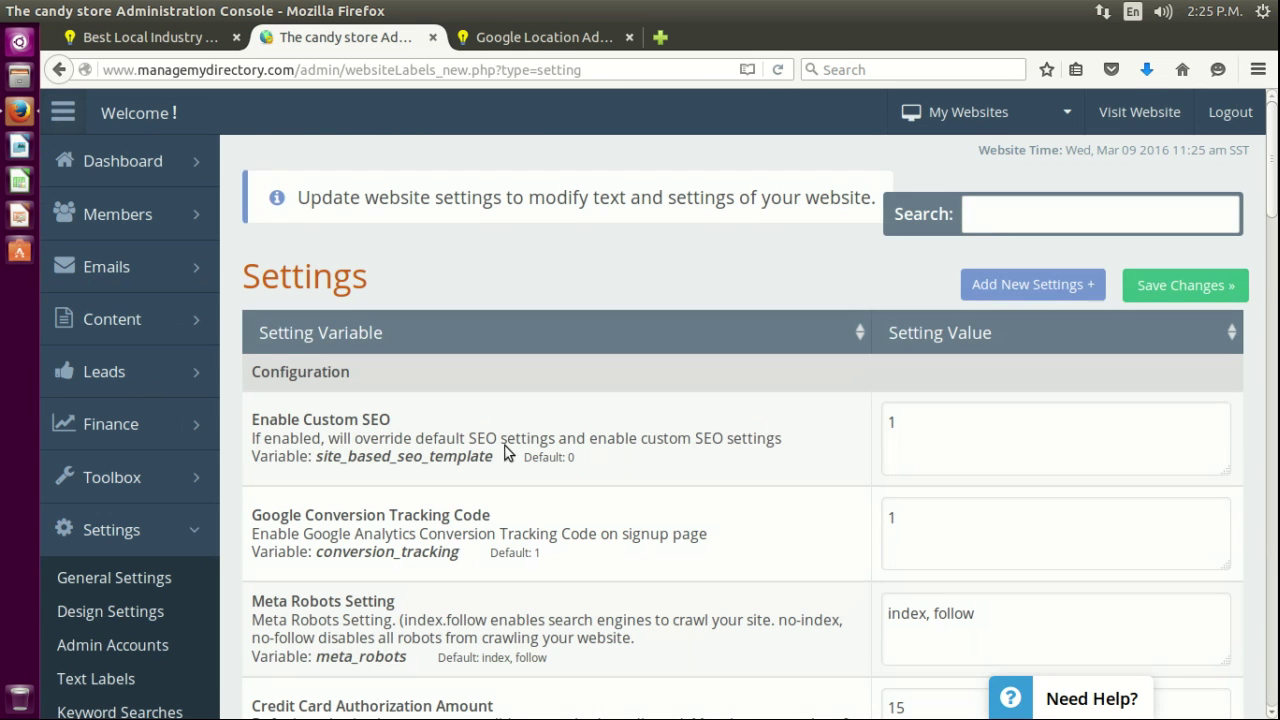
Search the Advanced Settings for "bound" and review the search method settings for each location type
click(1010, 217)
text(b)
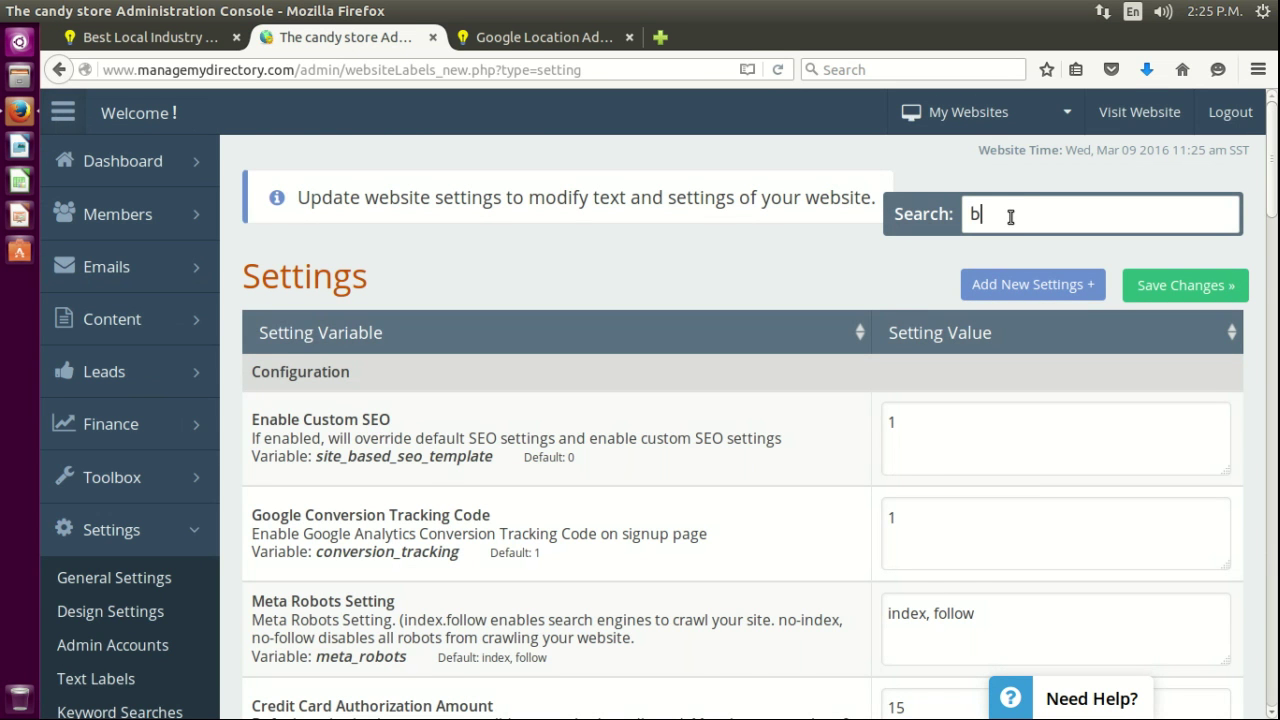
text(ound)
scroll(505, 378, down, 3)
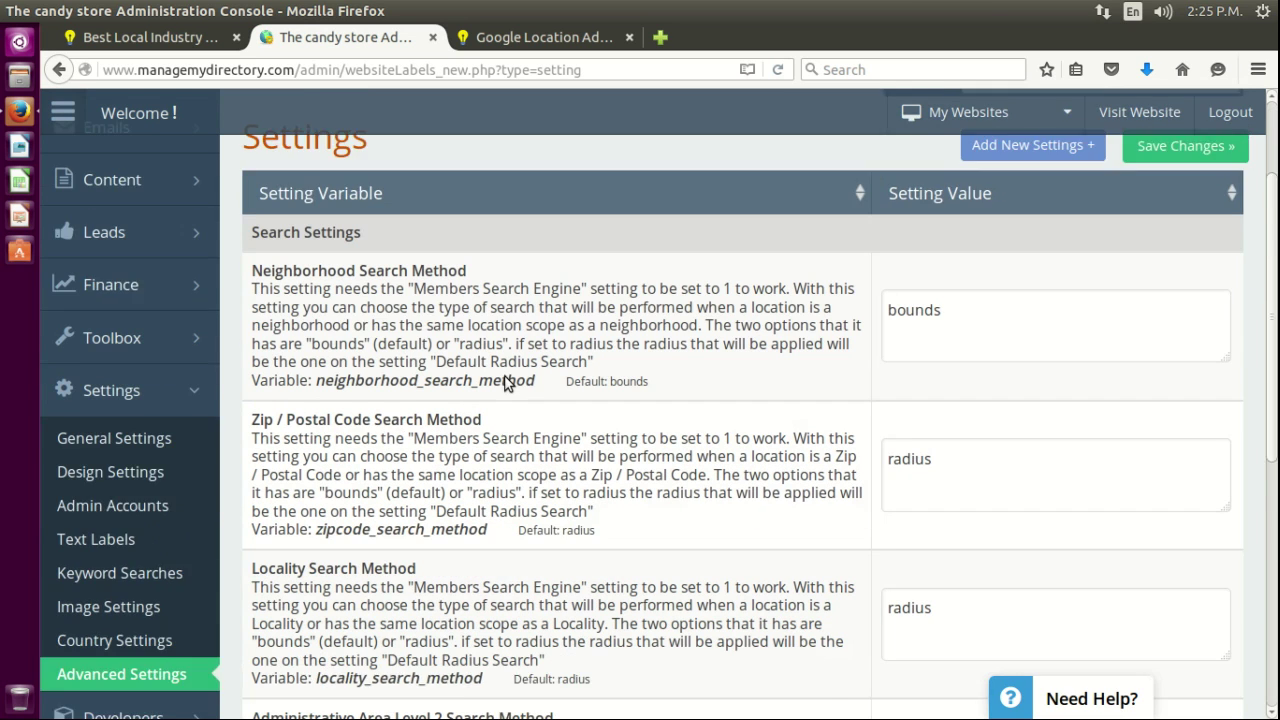
scroll(257, 287, up, 1)
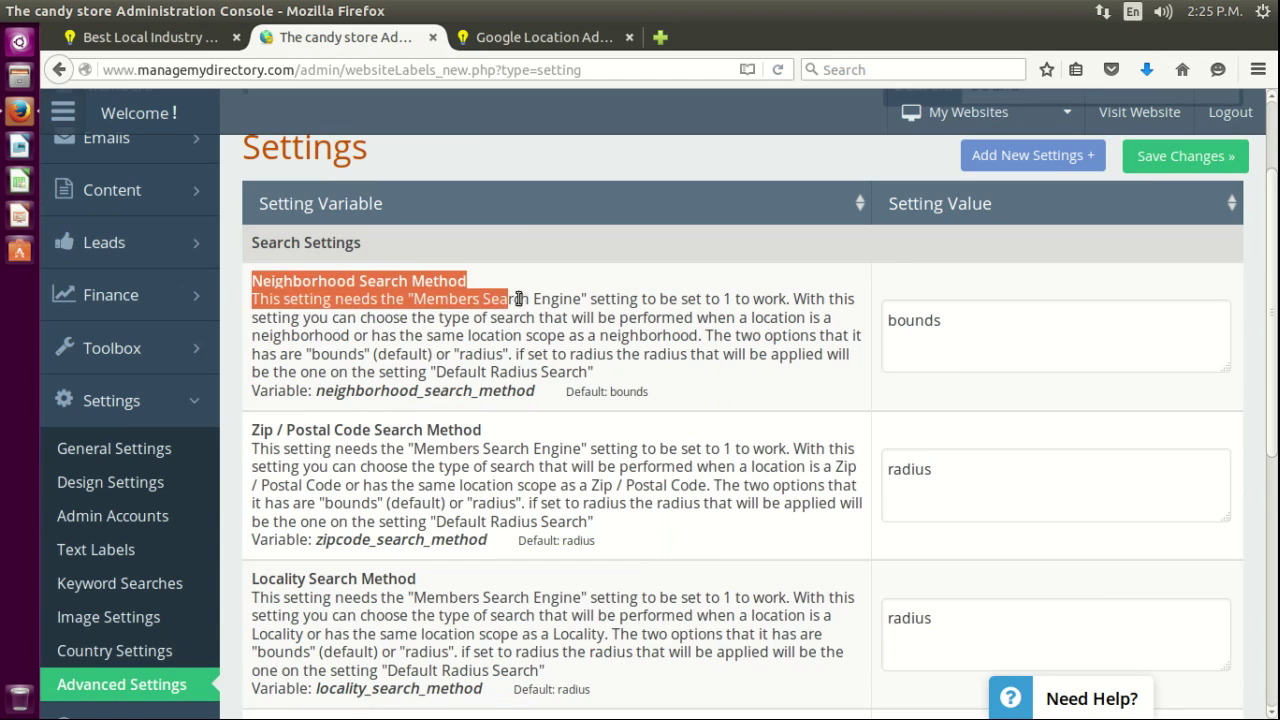
click(614, 363)
scroll(737, 346, down, 3)
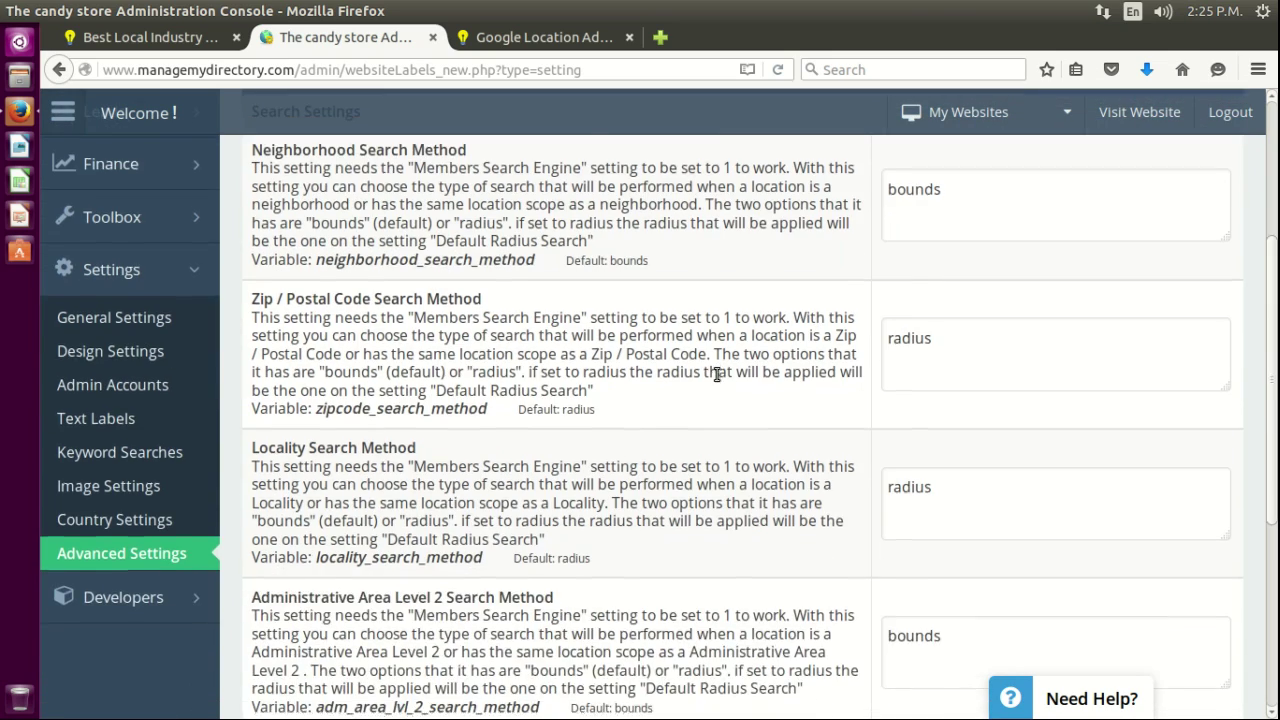
scroll(716, 374, down, 6)
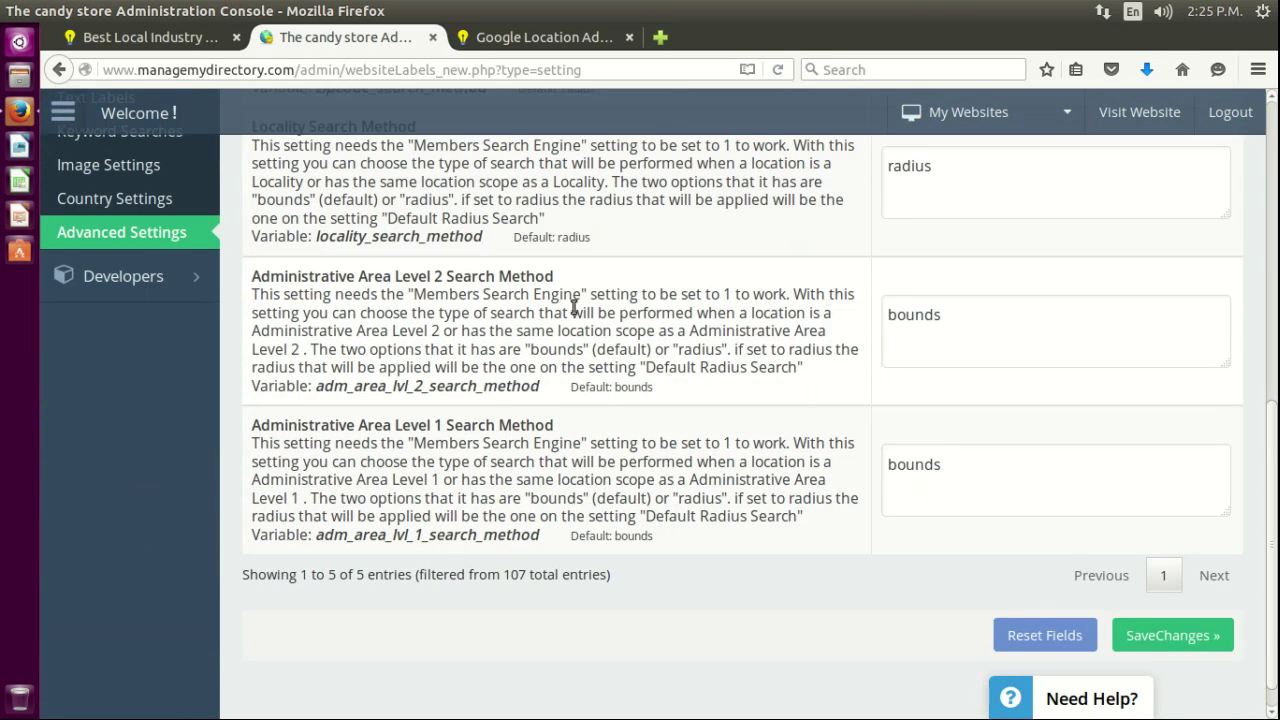
scroll(574, 305, up, 8)
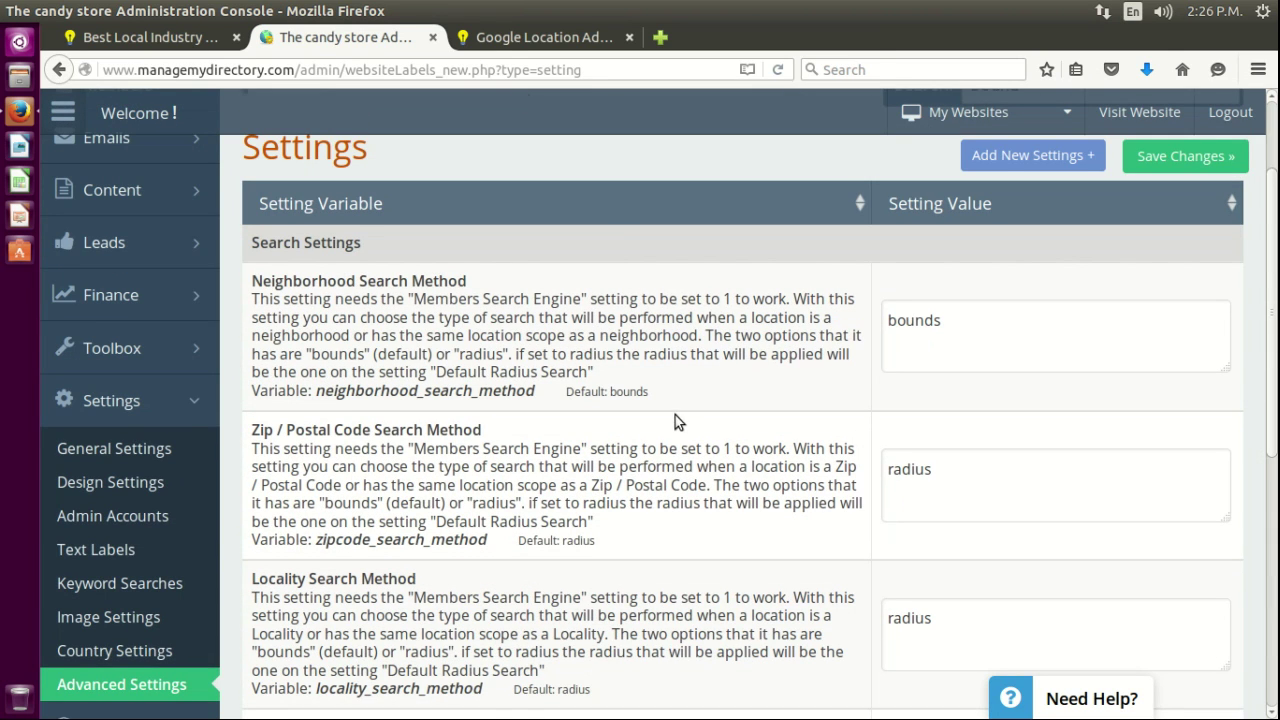
Return to the Google Location article and study how a radius search uses latitude/longitude and a mile radius
click(530, 37)
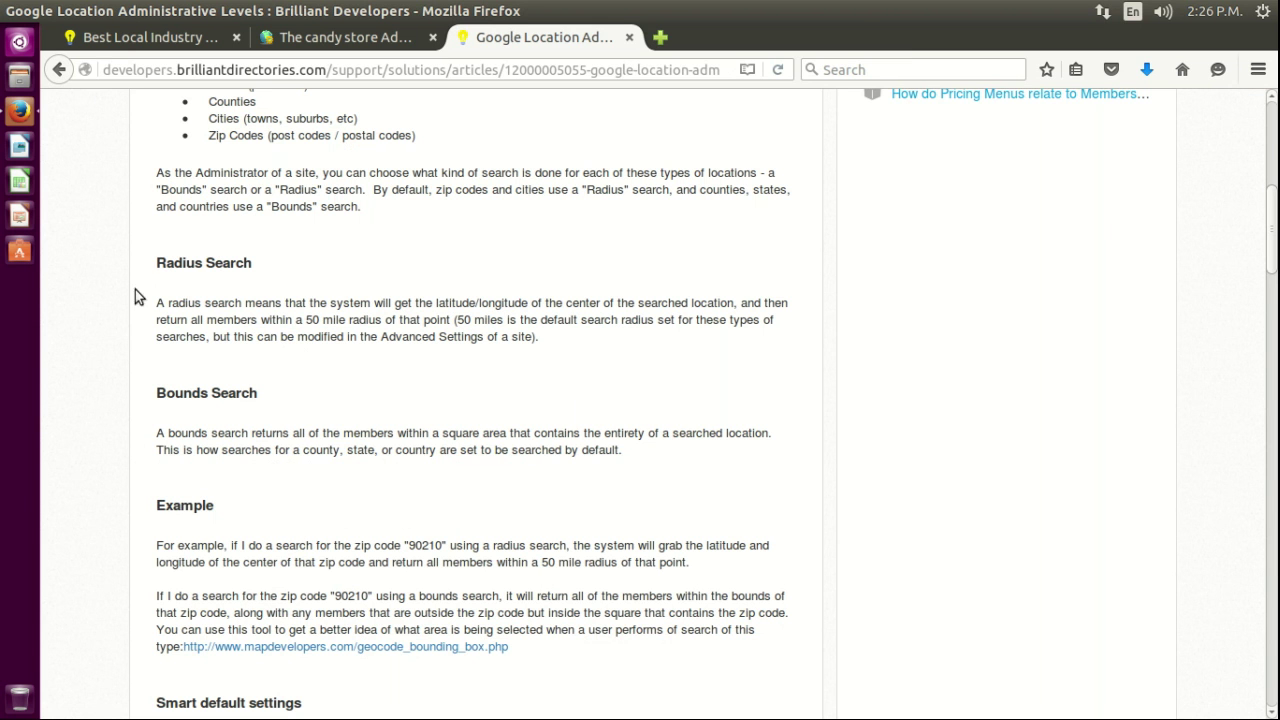
drag(157, 263, 199, 265)
drag(437, 302, 531, 303)
click(531, 302)
drag(305, 320, 318, 321)
click(358, 321)
drag(434, 305, 527, 302)
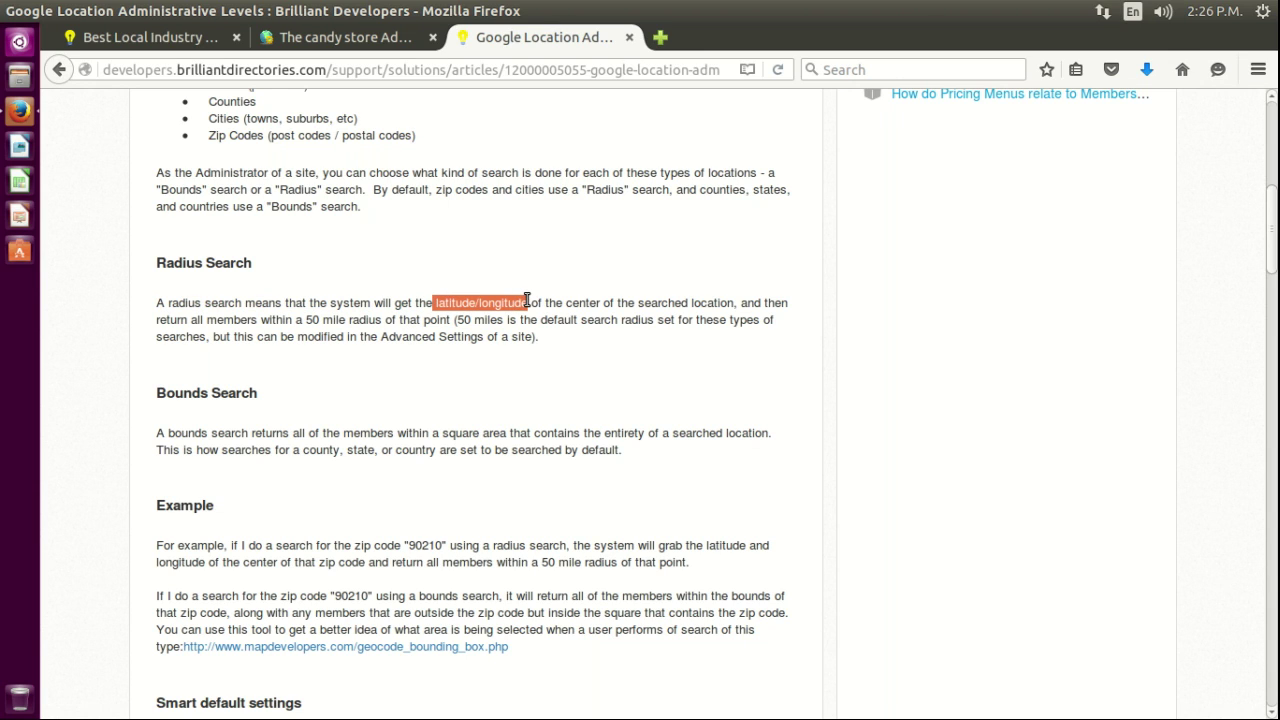
click(527, 305)
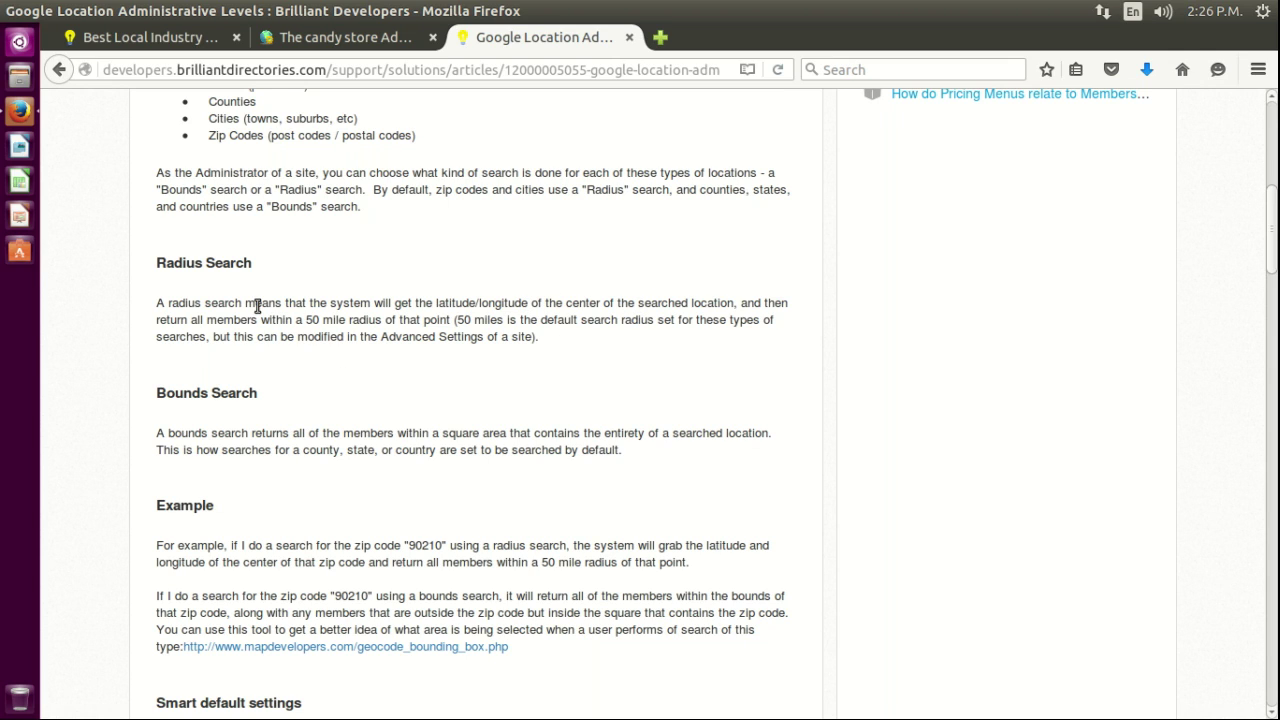
Read the article from the Bounds Search definition through to the instructions for editing the Bounds and Radius settings
drag(160, 397, 288, 398)
click(443, 393)
scroll(428, 383, down, 1)
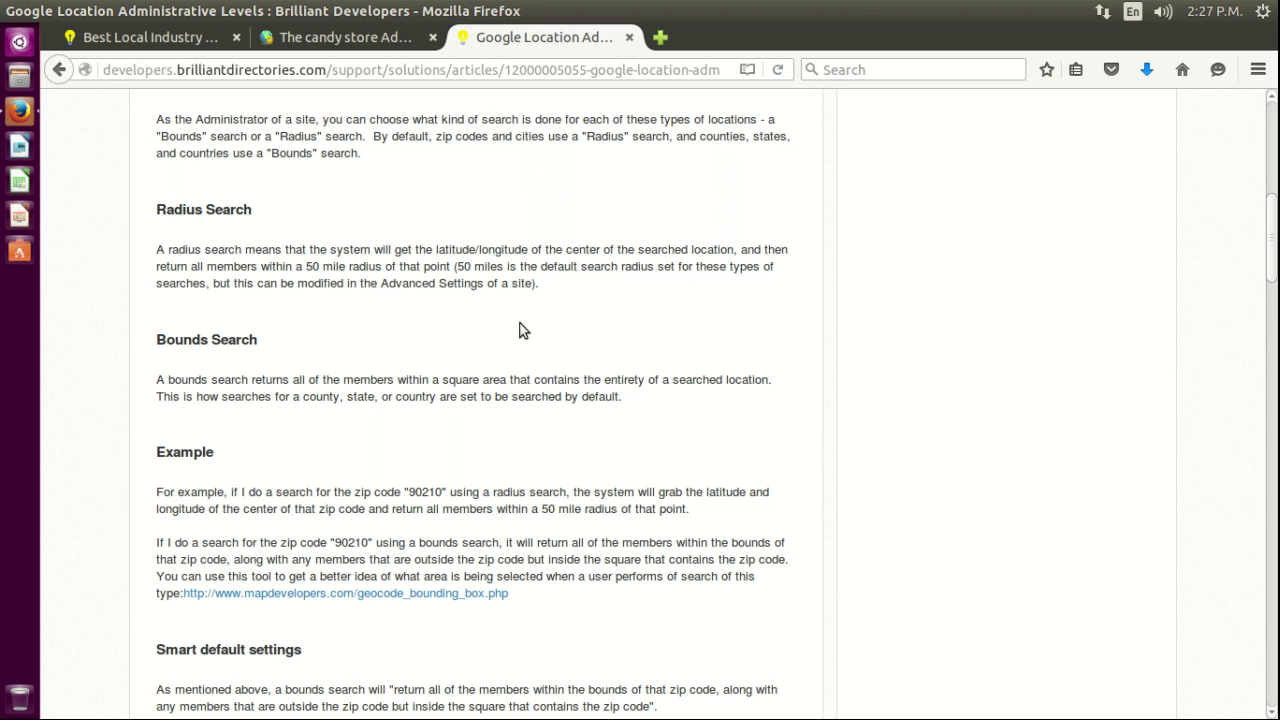
scroll(659, 283, down, 7)
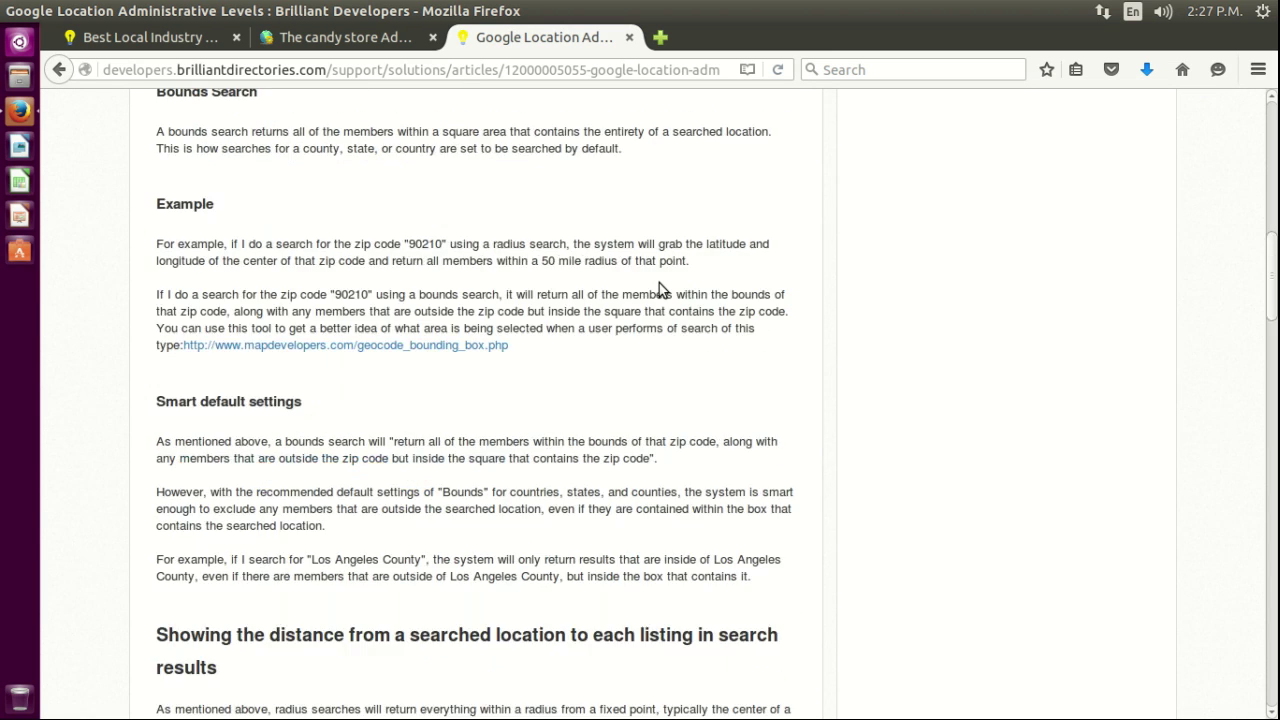
scroll(533, 315, down, 4)
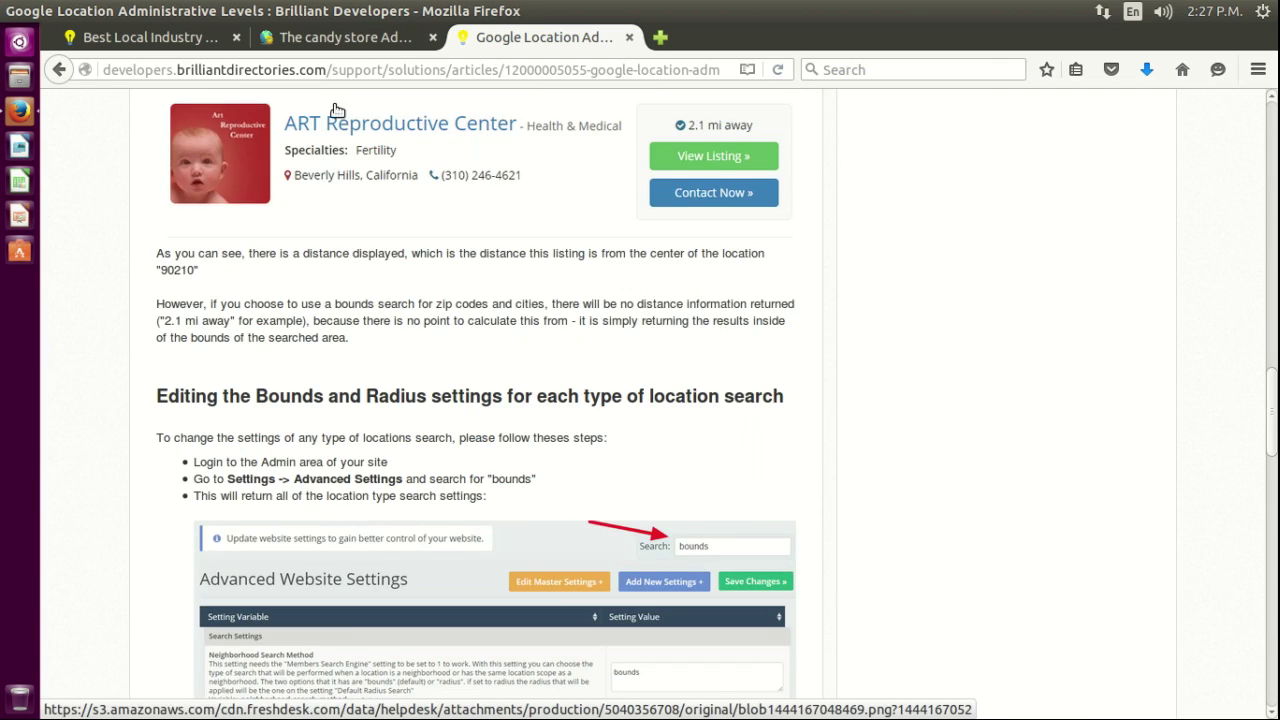
Search the site's Advanced Settings for "radius" and examine the Default Radius Search value
click(336, 37)
click(527, 40)
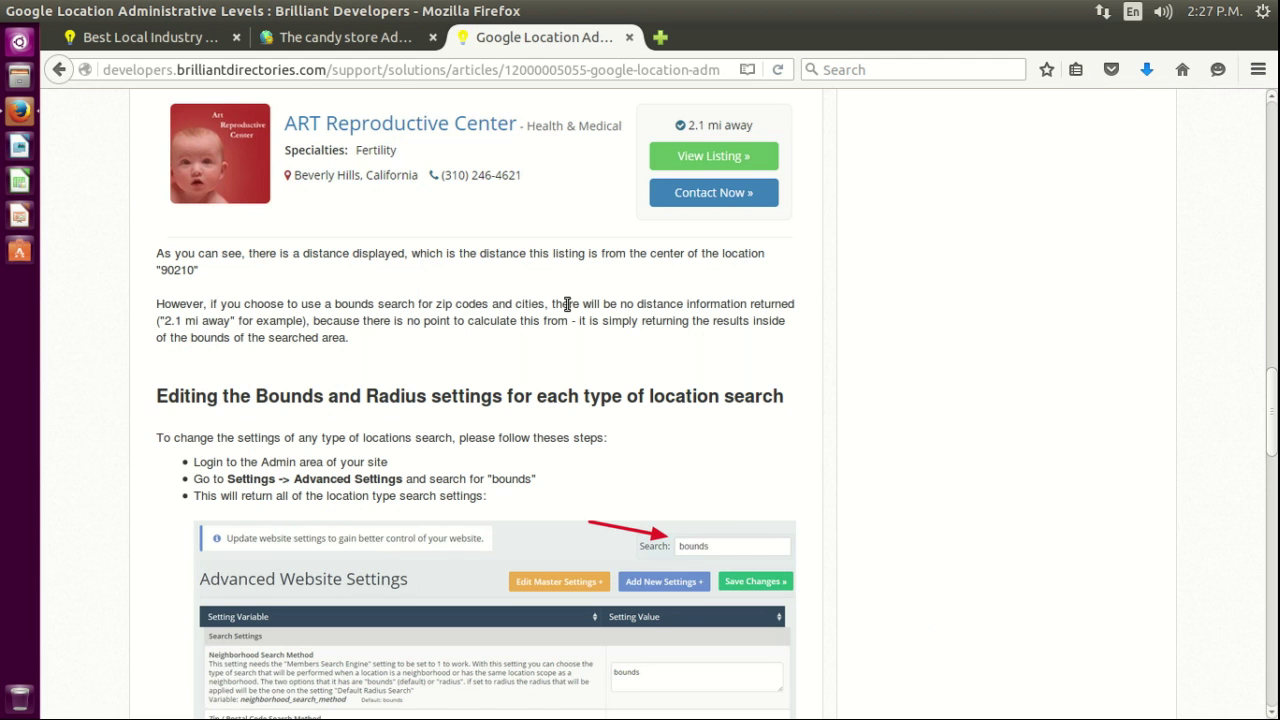
click(360, 37)
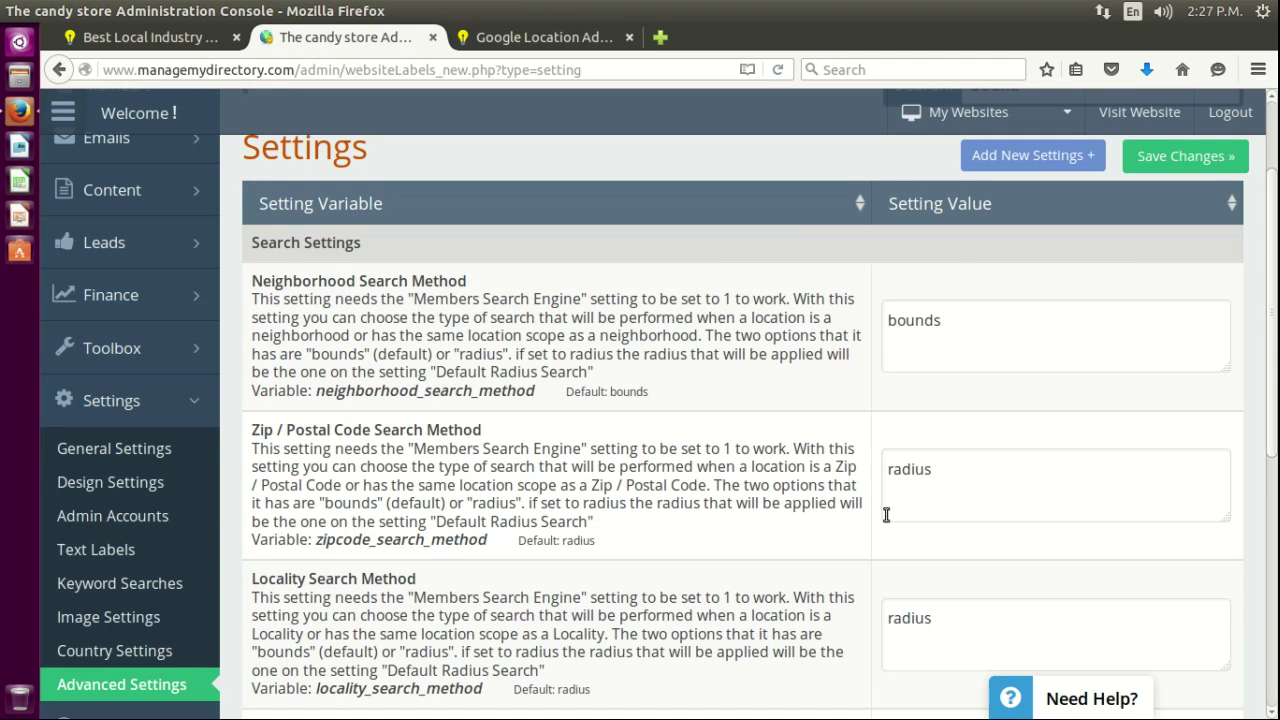
scroll(880, 500, up, 2)
double_click(1035, 214)
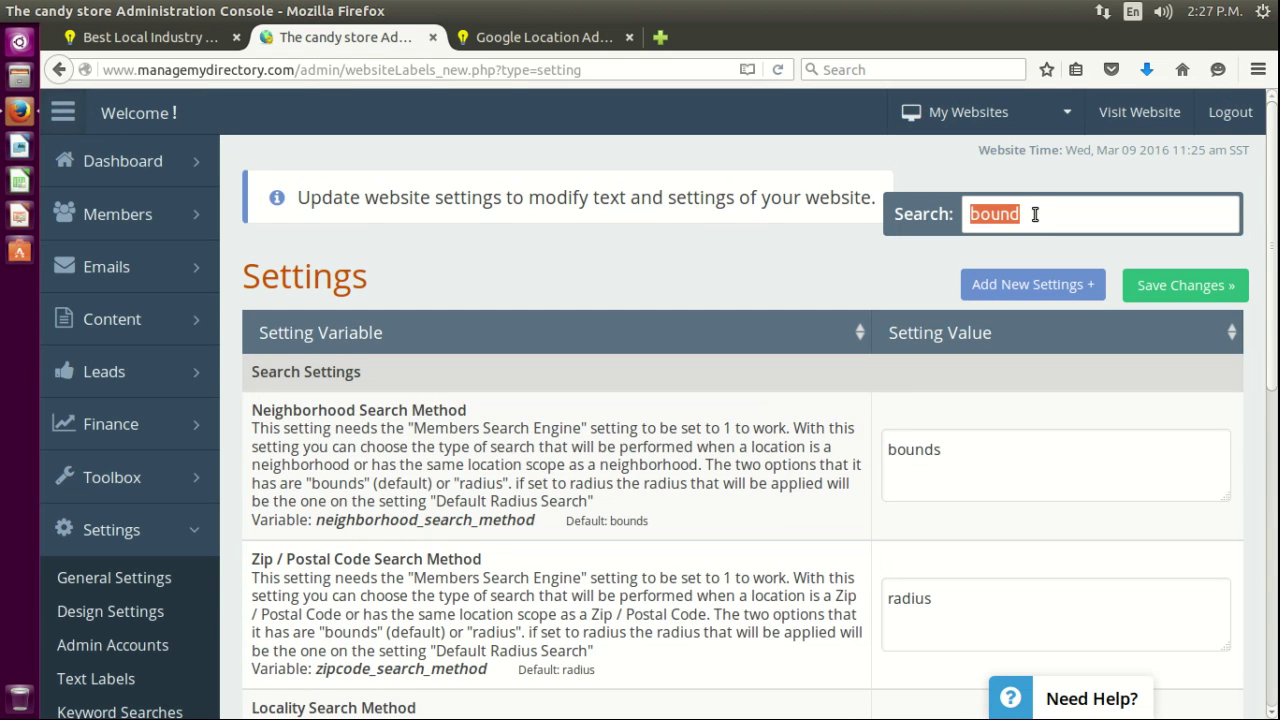
text(radius)
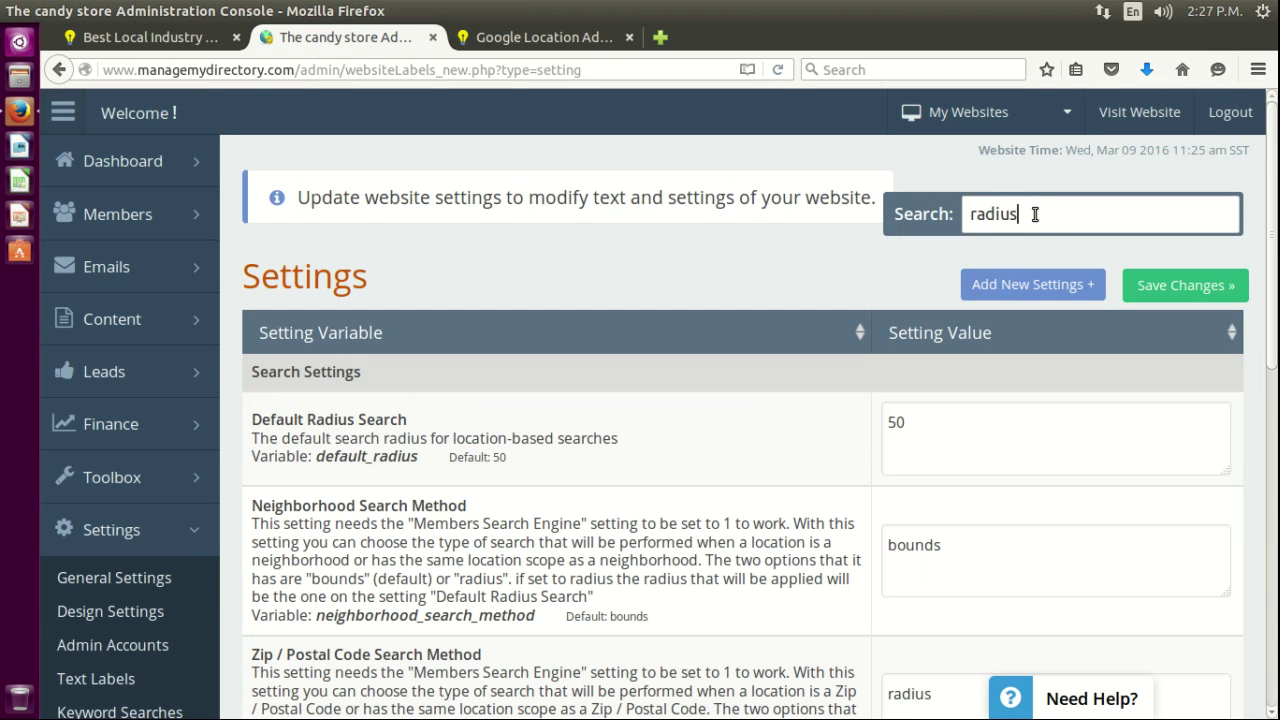
double_click(995, 426)
click(995, 426)
Compare the Neighborhood and Zip / Postal Code search method values with the Default Radius Search setting
scroll(714, 484, down, 7)
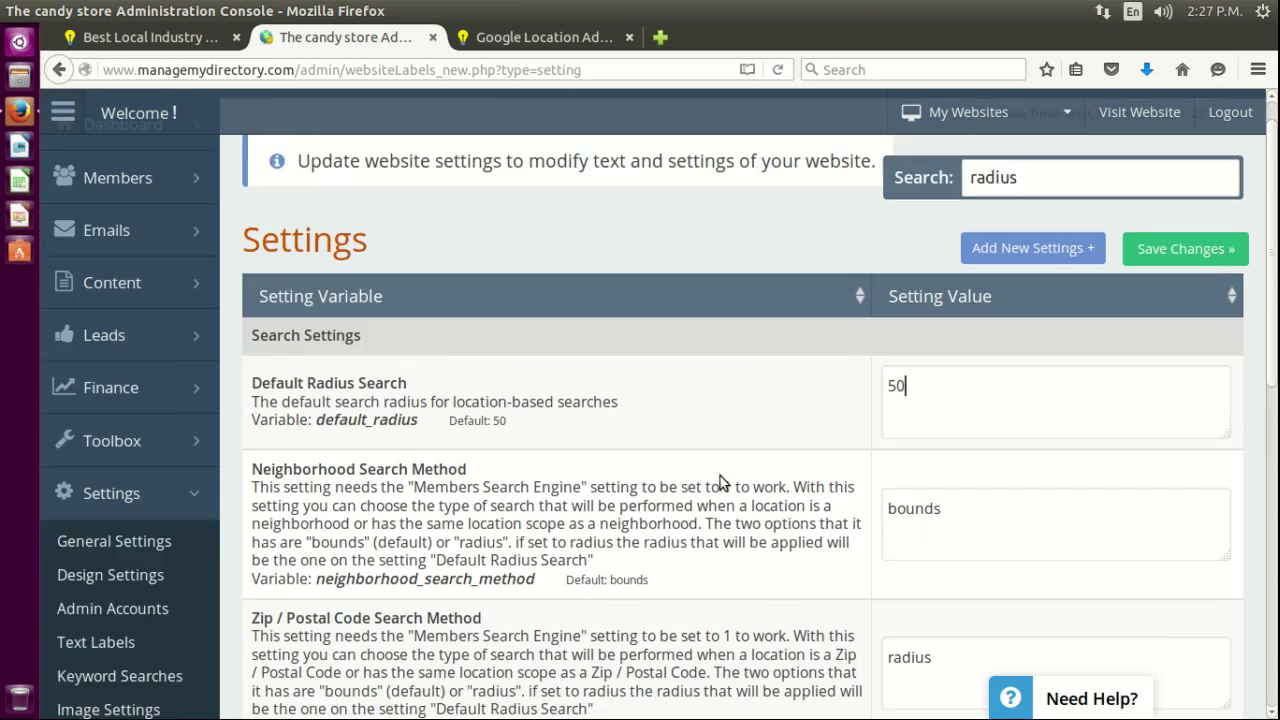
scroll(714, 484, down, 3)
scroll(709, 486, up, 10)
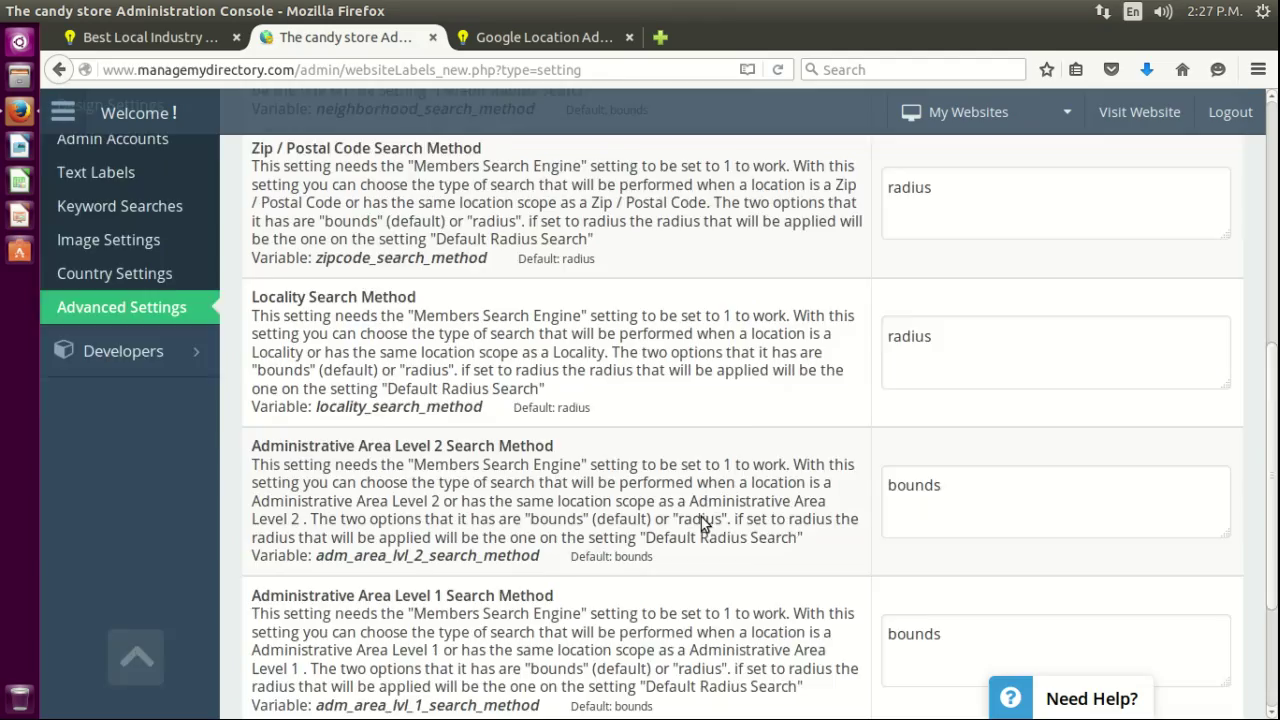
scroll(706, 482, down, 5)
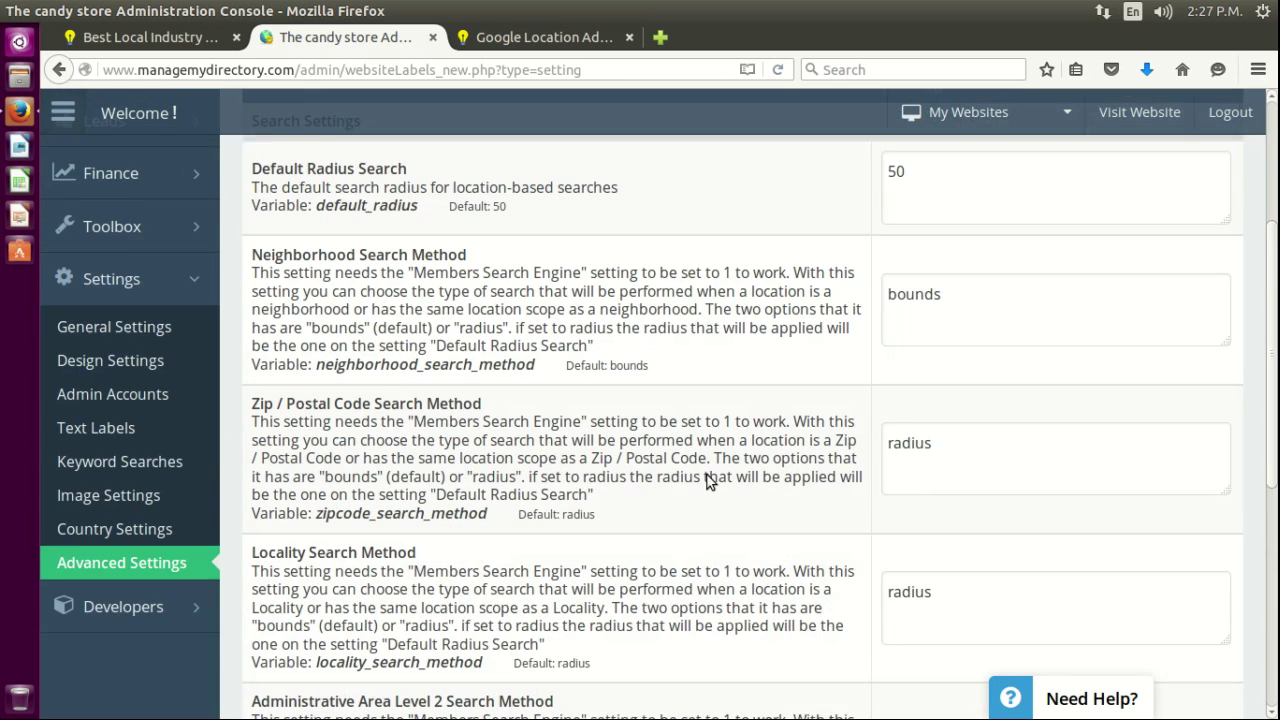
click(971, 287)
double_click(971, 287)
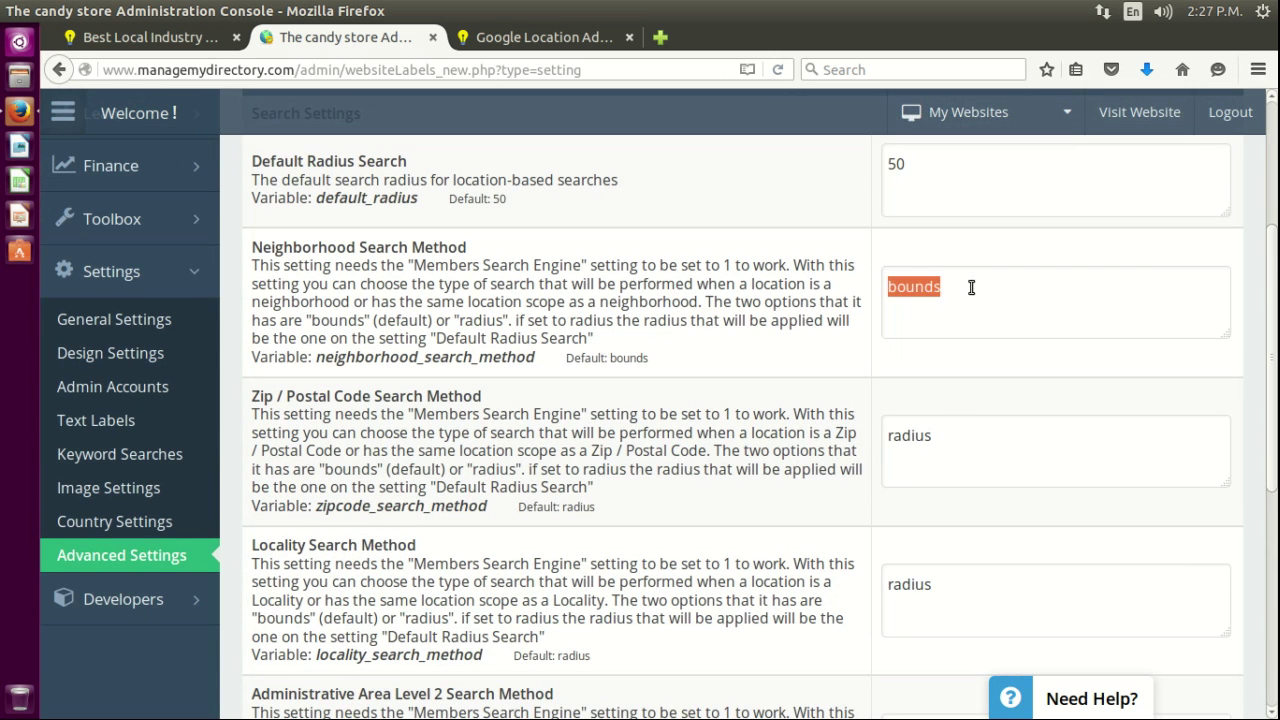
click(971, 287)
click(945, 428)
double_click(945, 428)
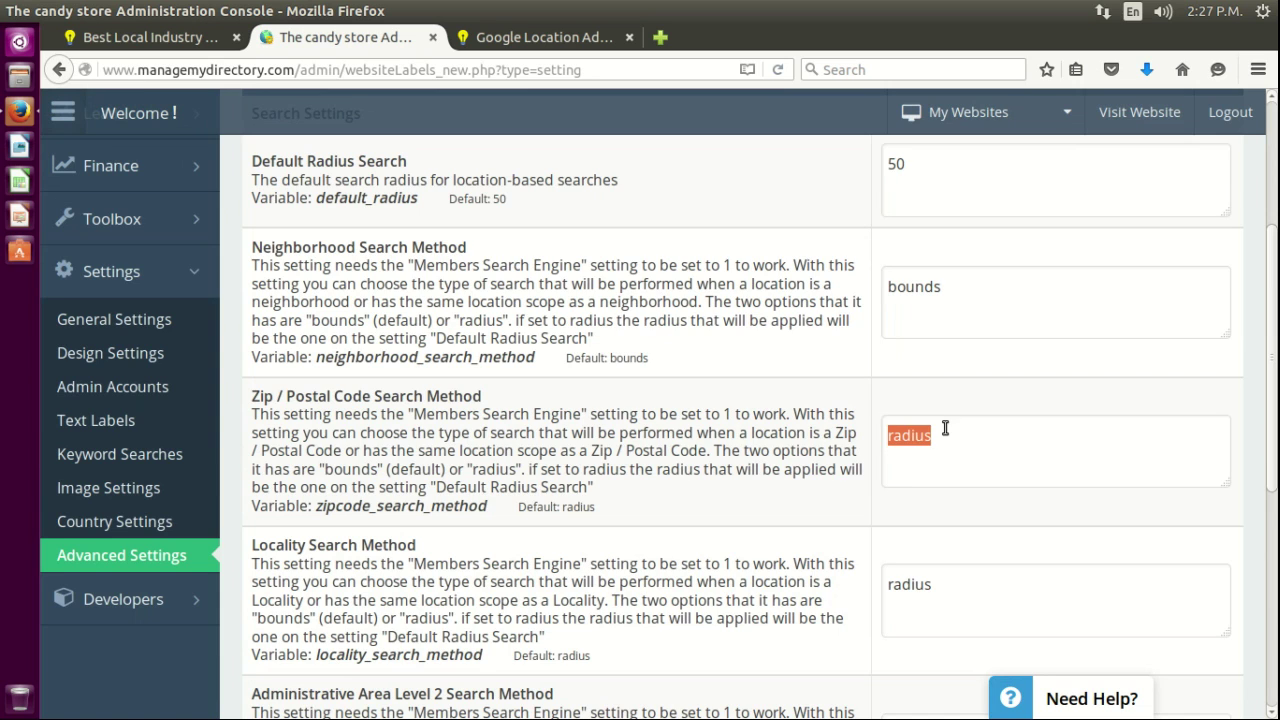
click(945, 428)
scroll(940, 400, up, 3)
double_click(924, 366)
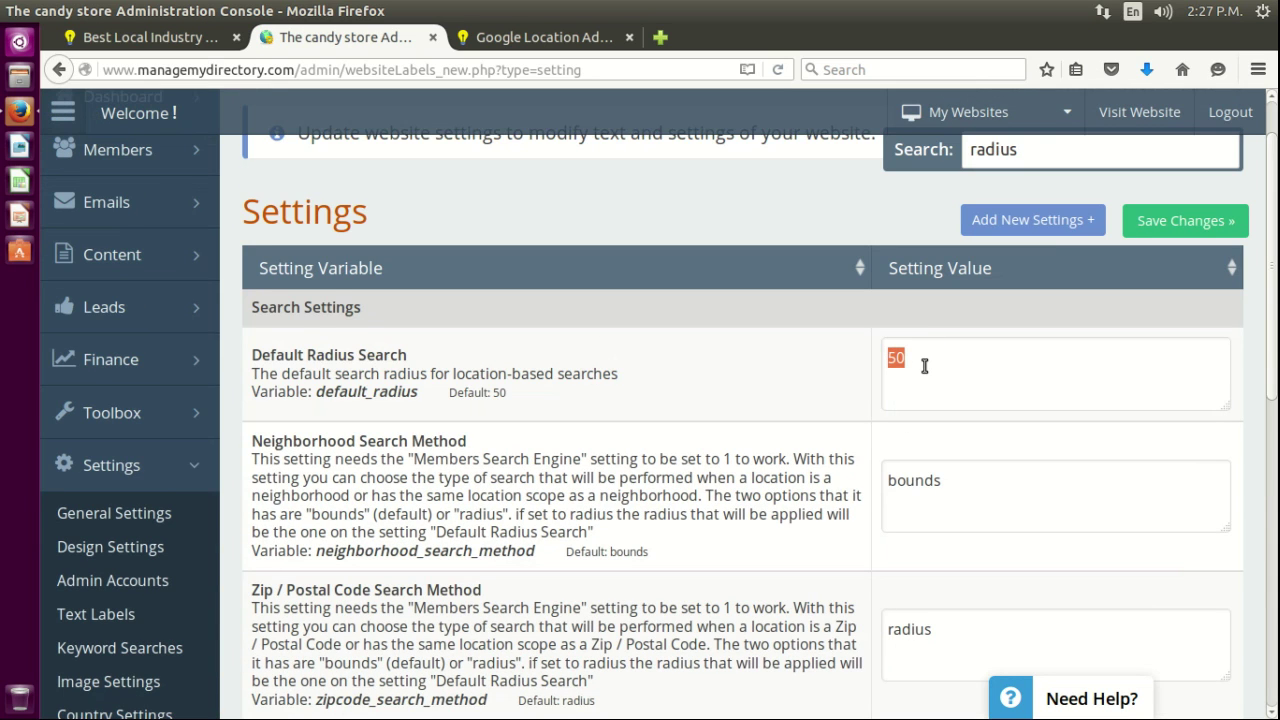
Return to the Google Location article and read past the Advanced Website Settings example to the explanations of each search type
click(924, 366)
click(561, 40)
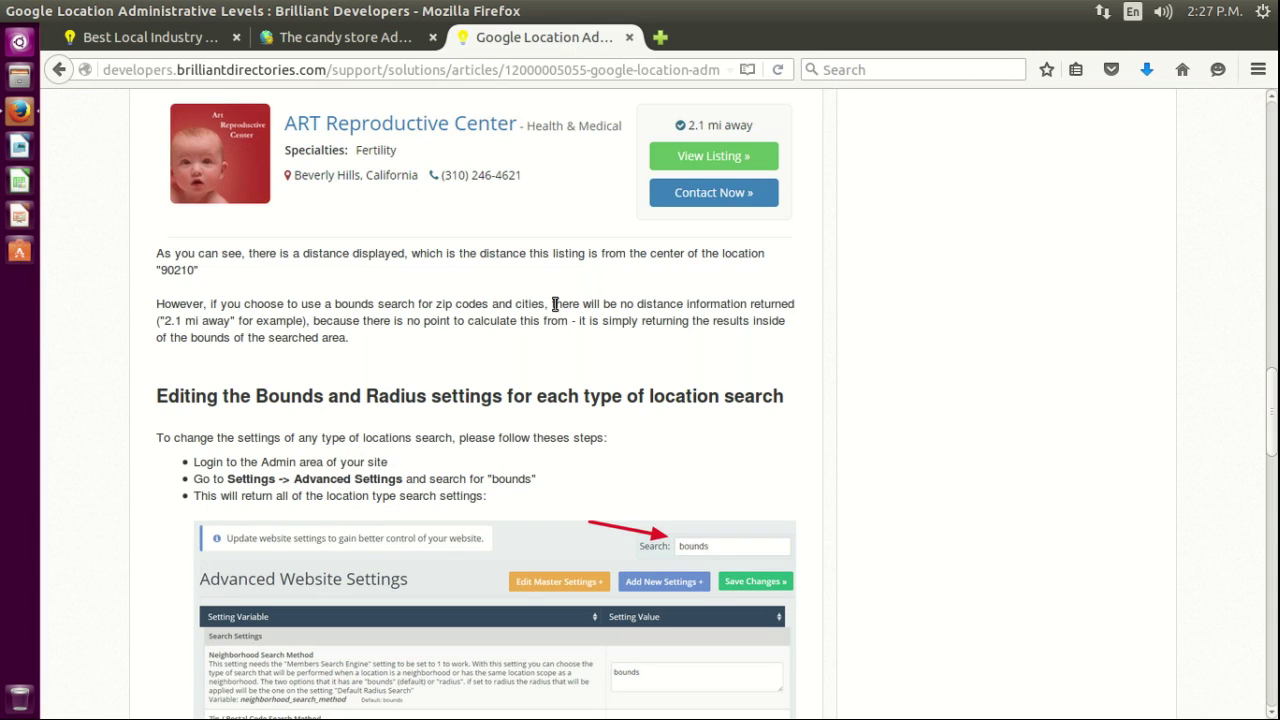
scroll(560, 300, down, 4)
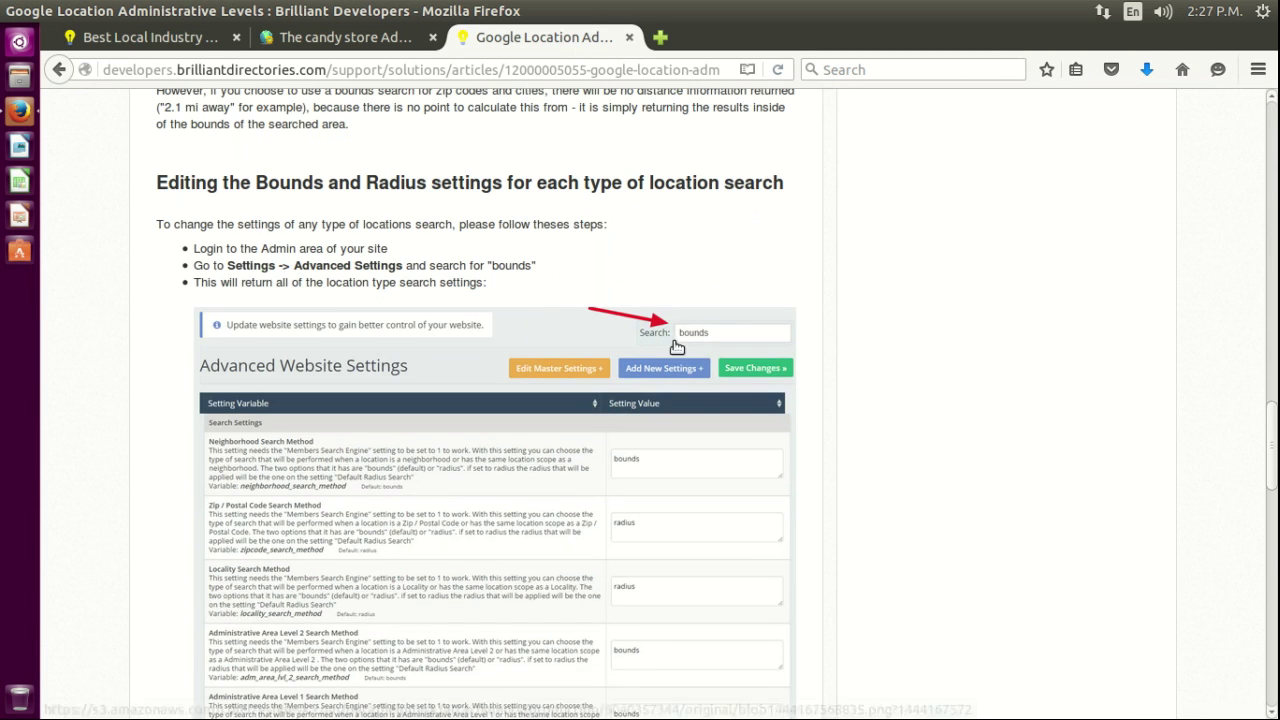
scroll(610, 338, down, 3)
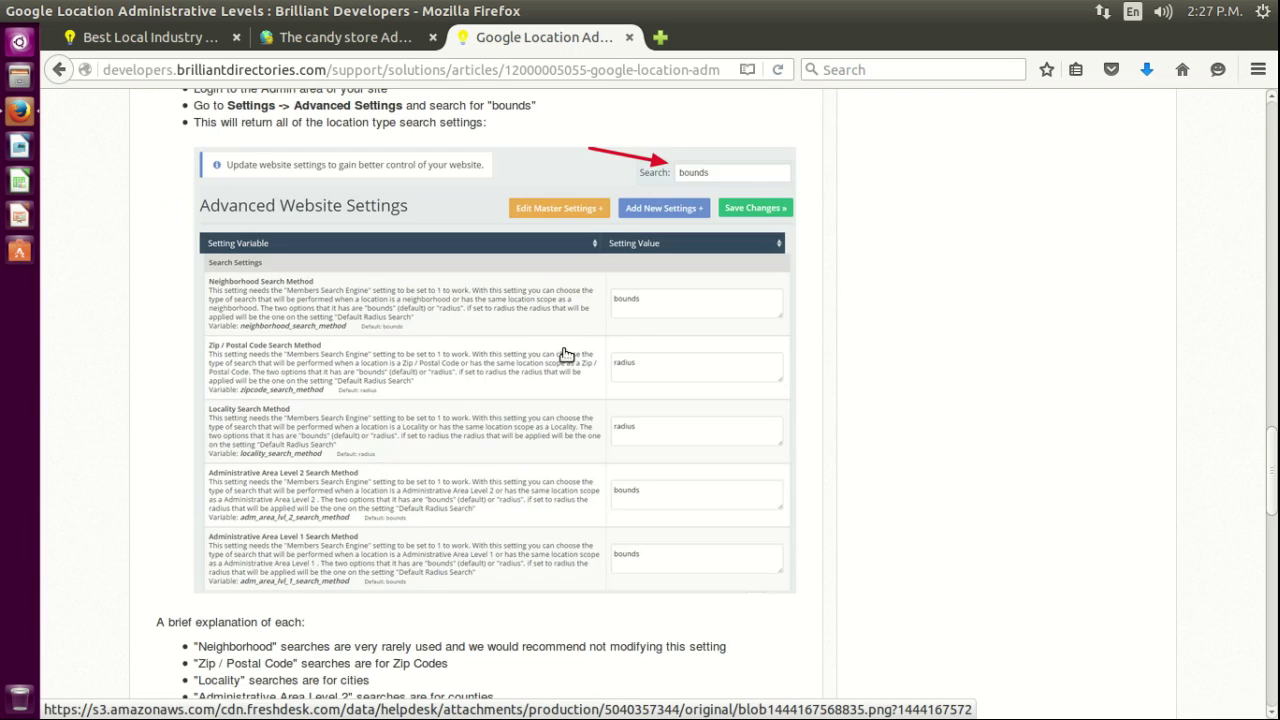
scroll(565, 355, down, 5)
scroll(566, 357, down, 4)
scroll(500, 348, up, 3)
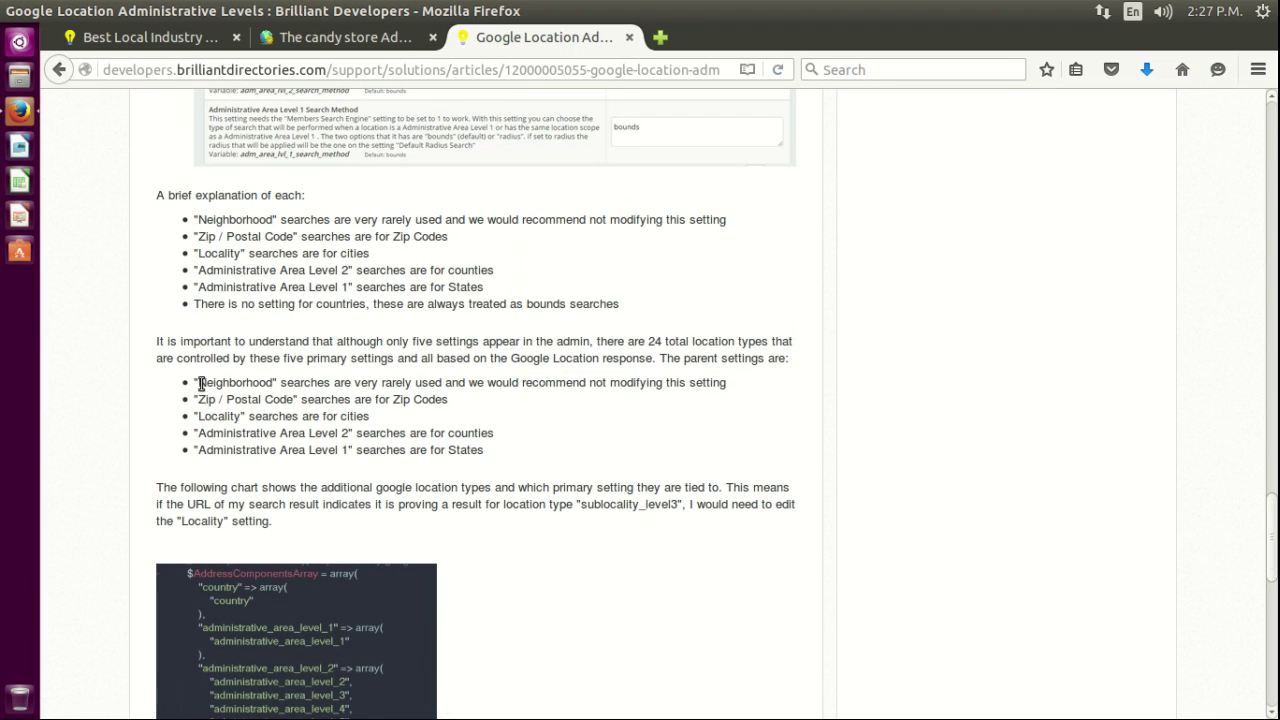
Review the article's list of parent settings and the chart of Google location types tied to them
drag(200, 383, 500, 457)
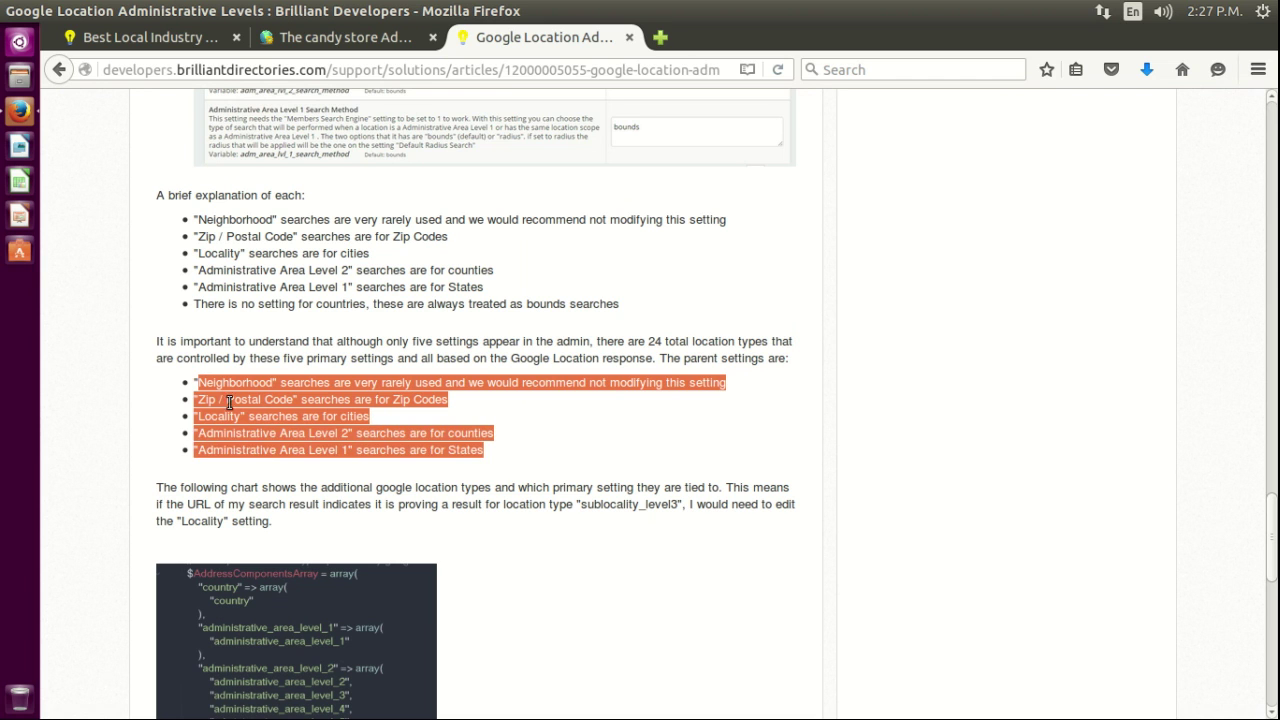
click(295, 388)
scroll(248, 491, down, 8)
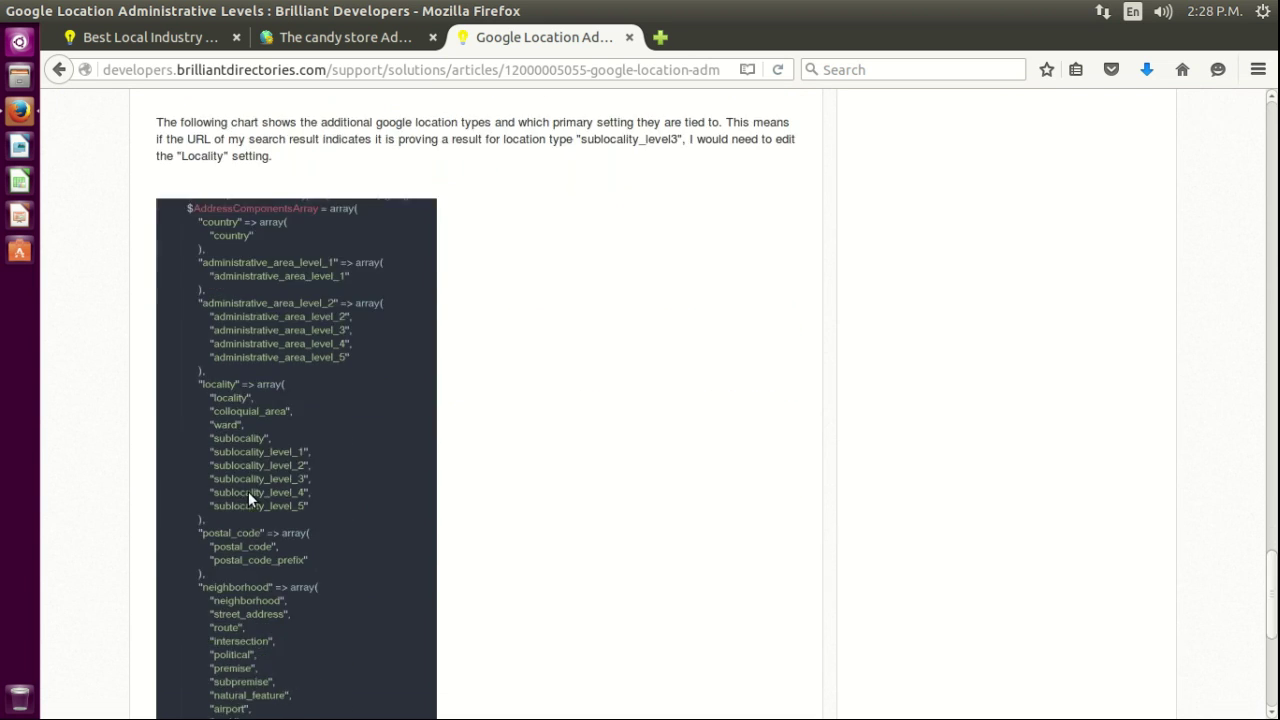
scroll(268, 489, up, 6)
scroll(268, 489, up, 2)
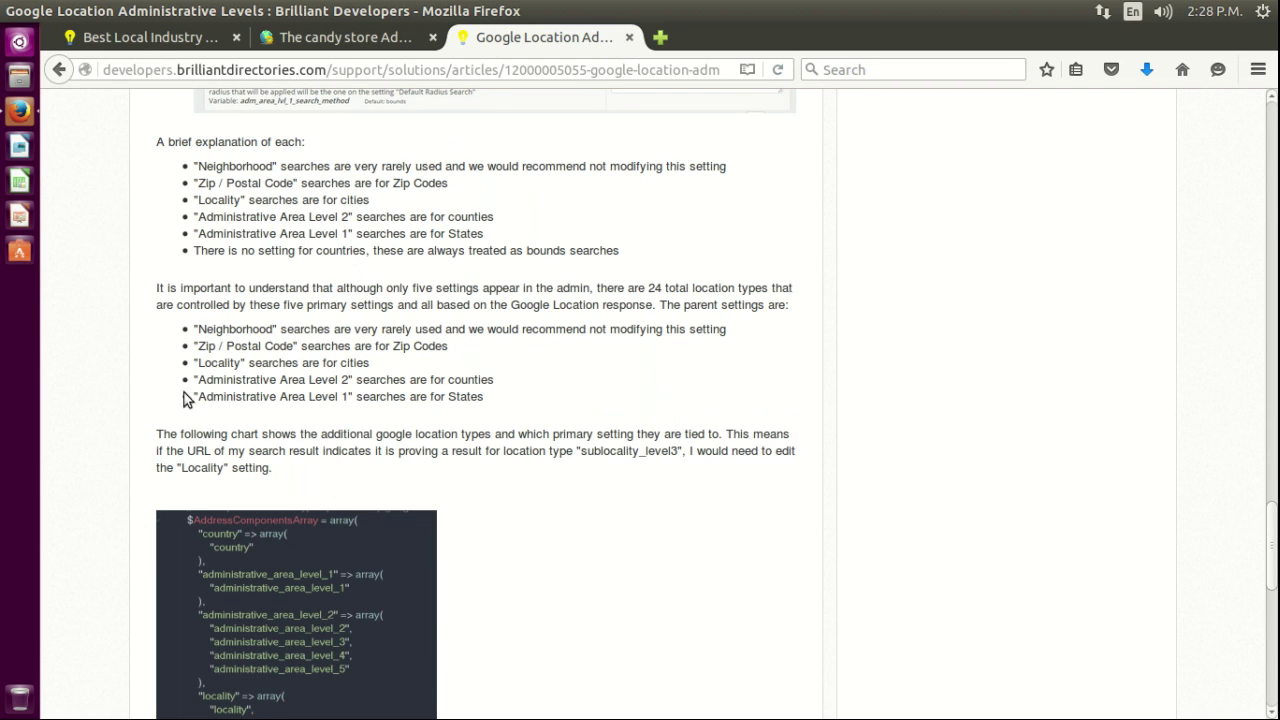
Examine which places the Administrative Area Level 1, Administrative Area Level 2 and Locality searches cover in the parent settings list
drag(286, 397, 346, 397)
click(447, 396)
double_click(457, 397)
click(340, 376)
double_click(474, 379)
double_click(211, 360)
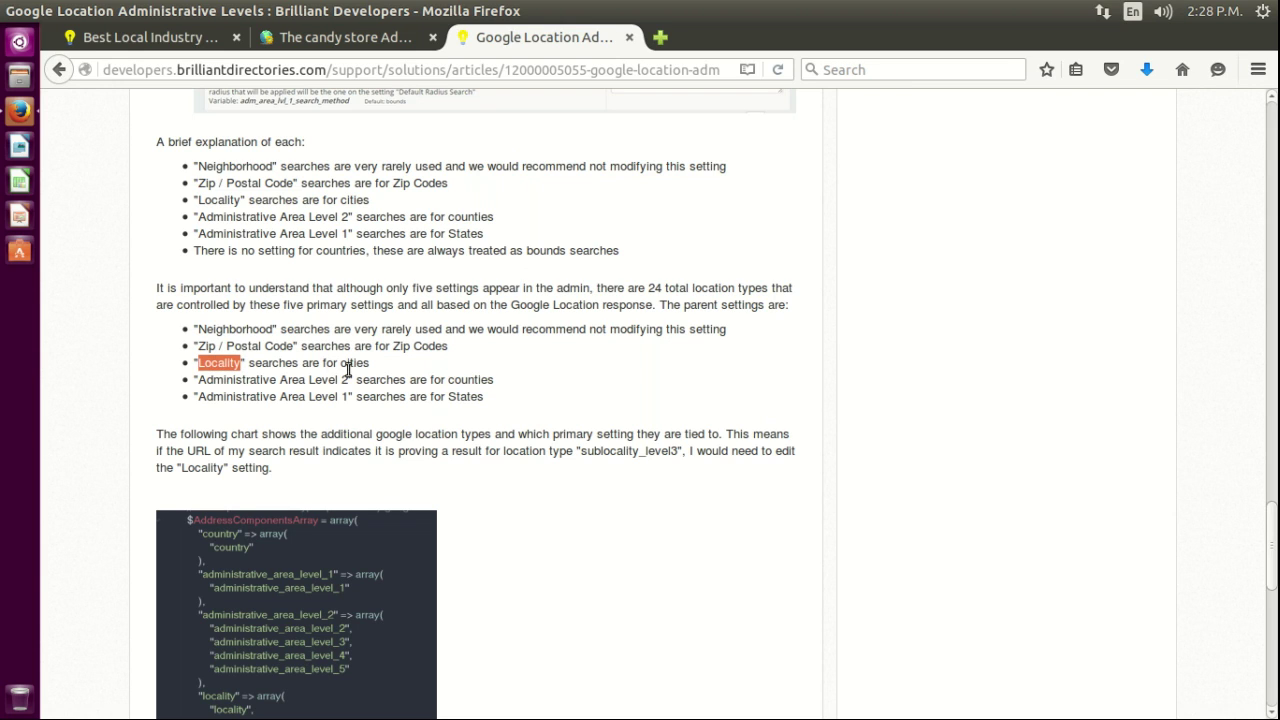
Examine the Zip / Postal Code and Neighborhood entries in the parent settings list
click(206, 346)
drag(393, 347, 451, 354)
click(430, 347)
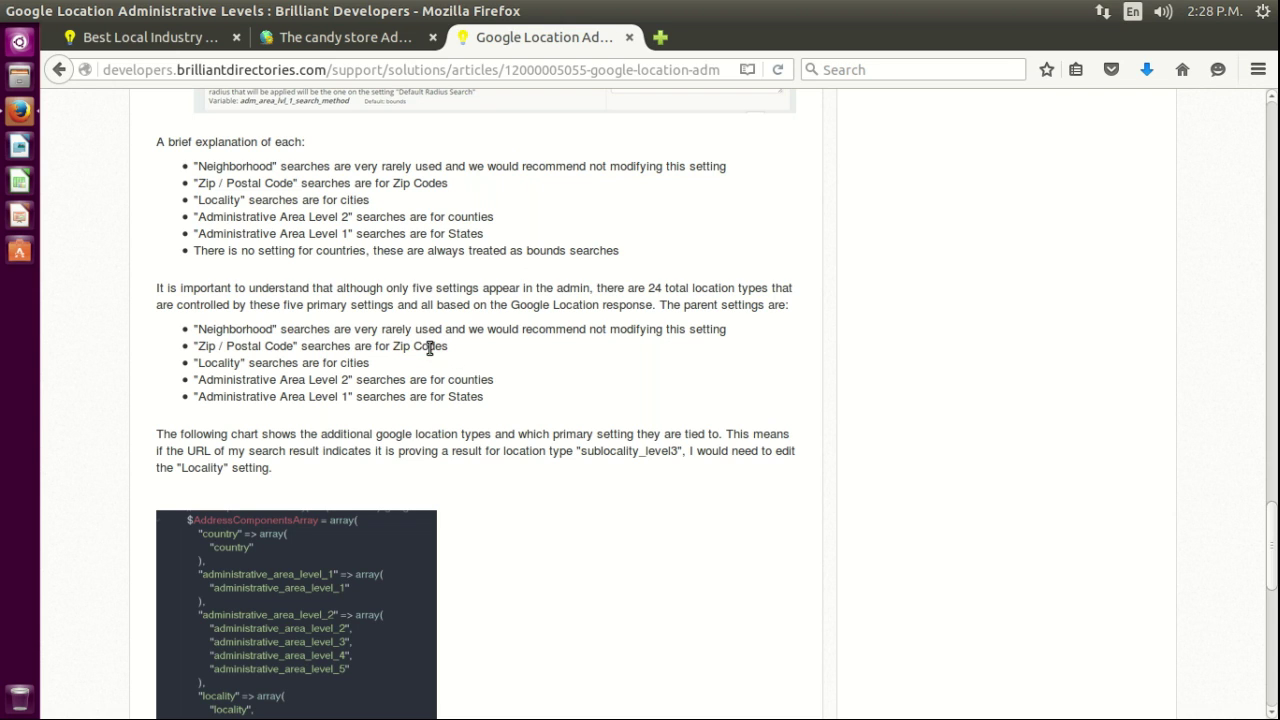
double_click(231, 328)
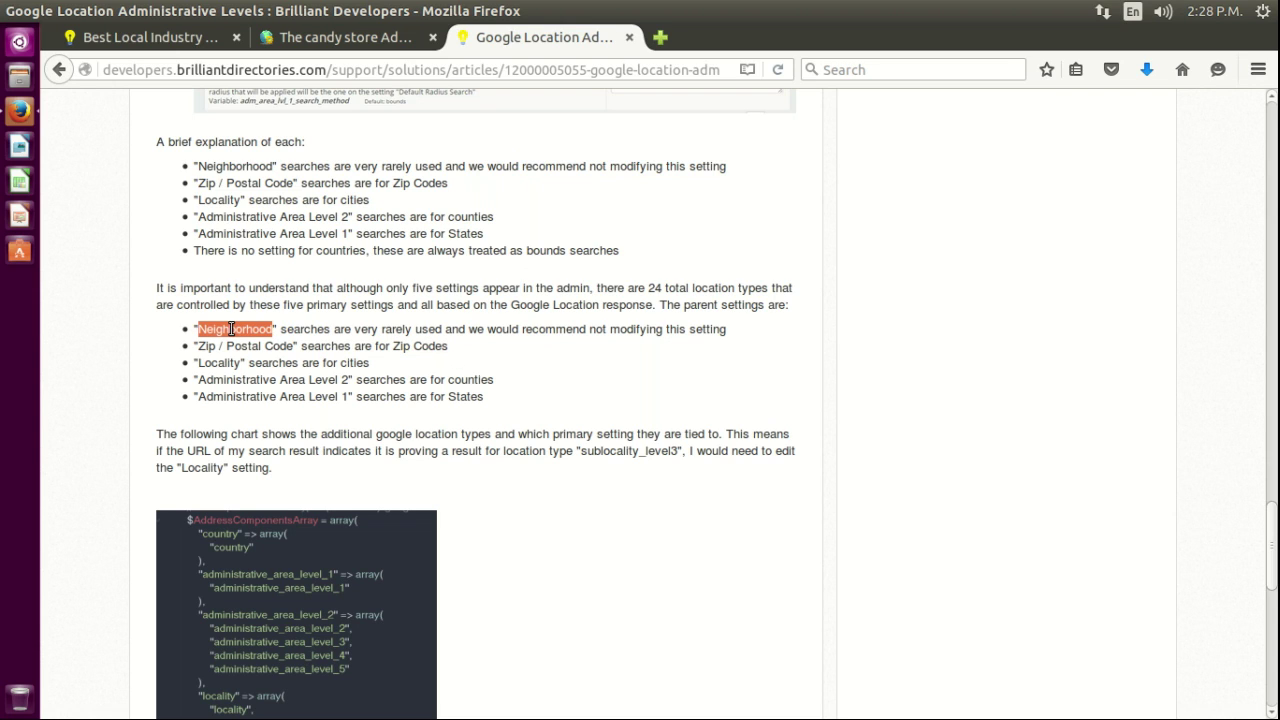
click(387, 334)
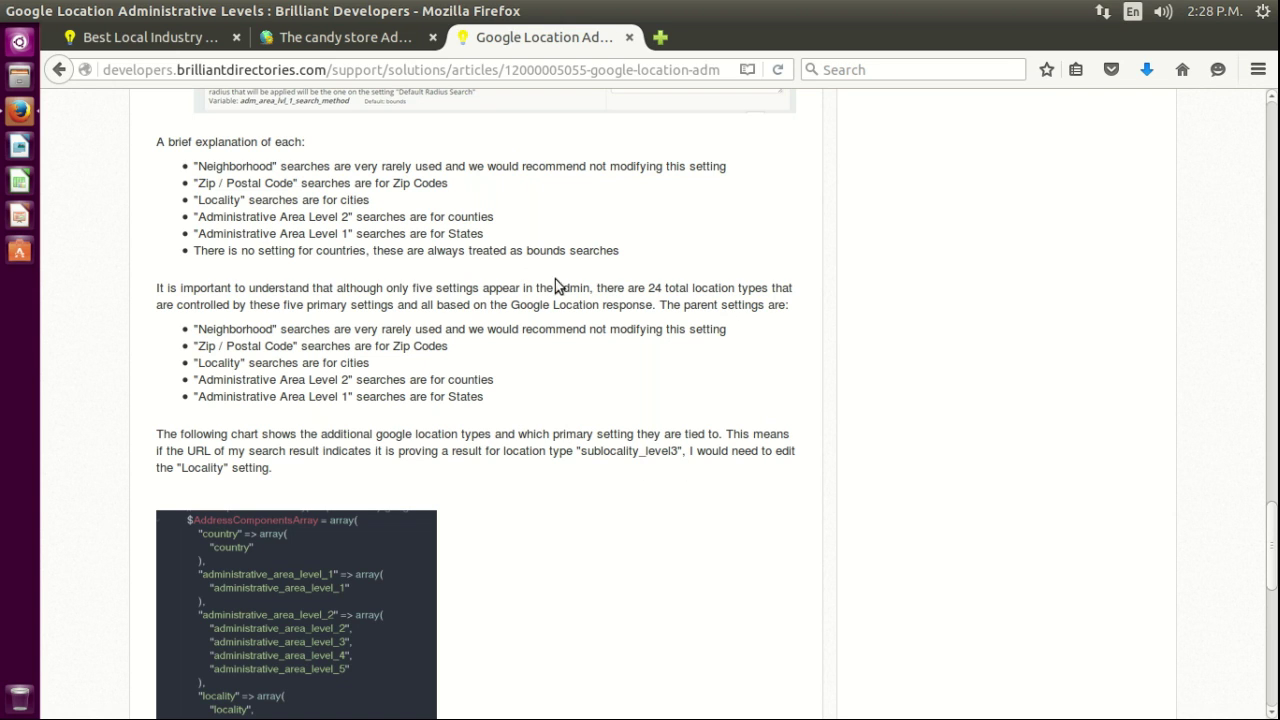
Highlight the note on how country searches are treated, then continue to the chart of additional Google location types
drag(193, 251, 588, 260)
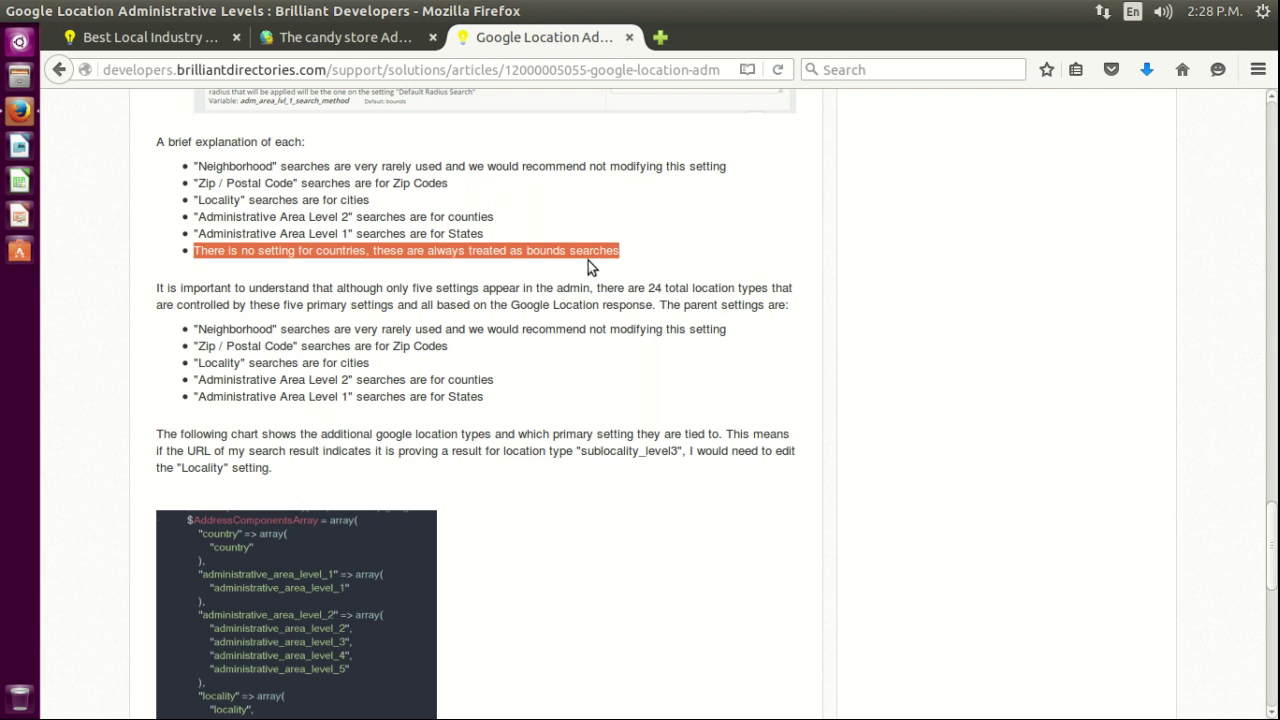
click(584, 260)
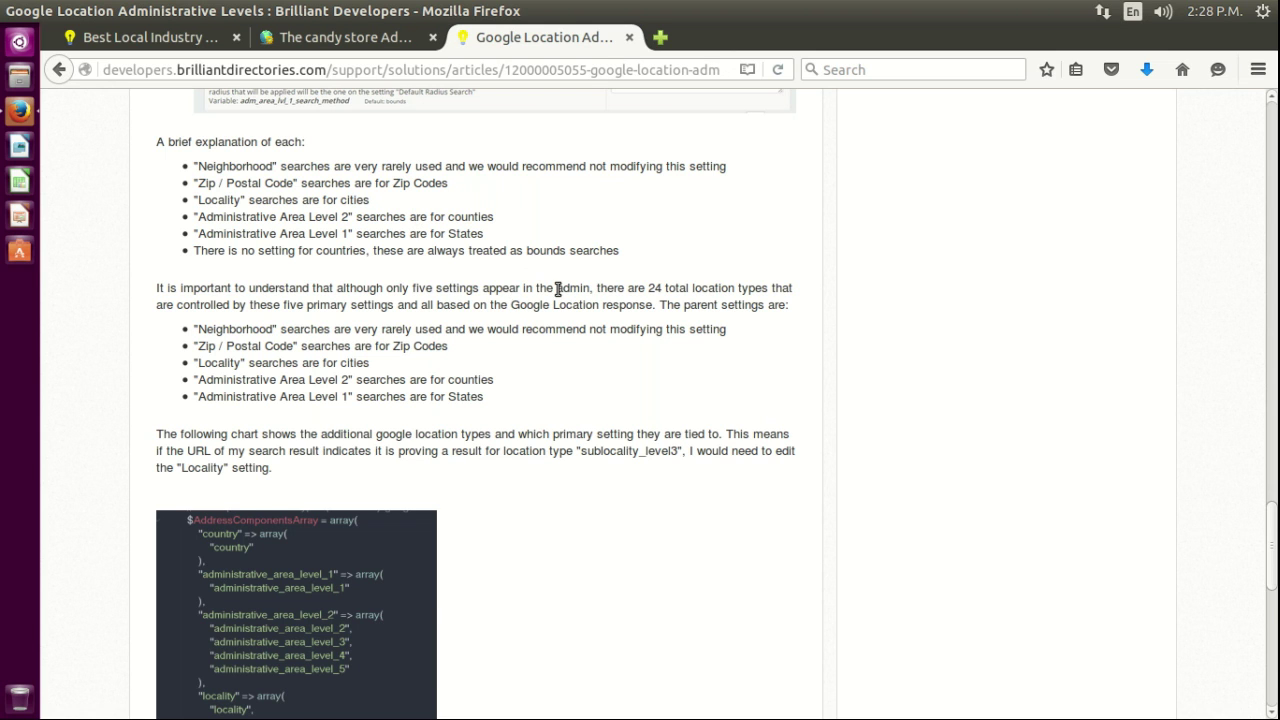
scroll(558, 290, down, 4)
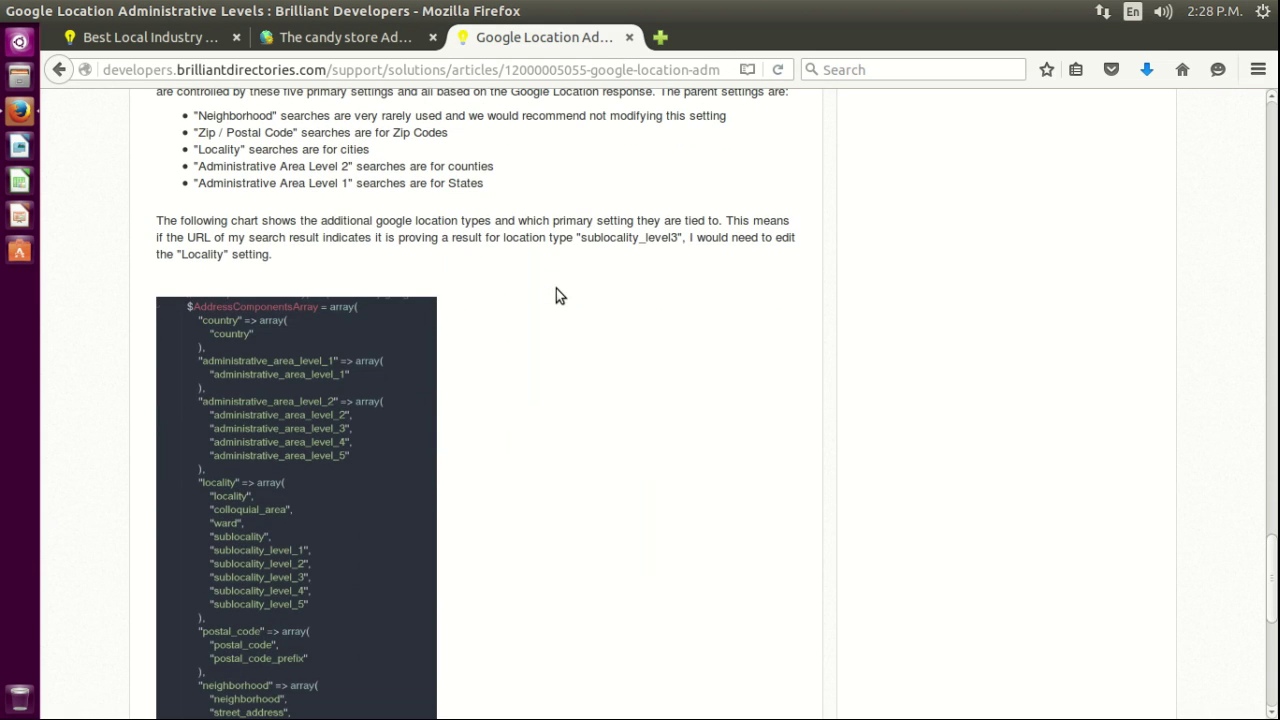